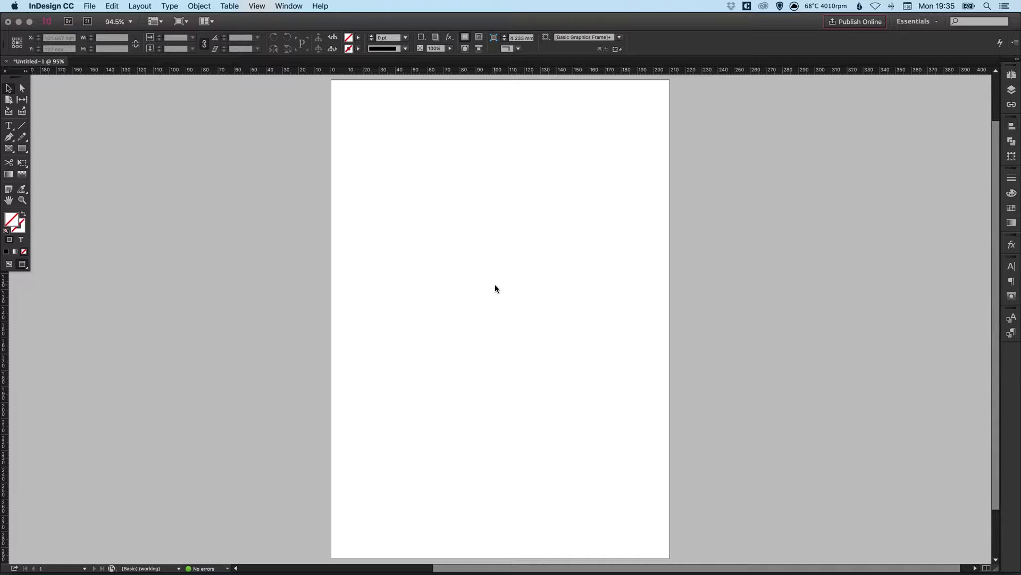
# Expand the Rectangle Frame Tool flyout to show the rectangle, ellipse and polygon frame options.
pyautogui.click(9, 150)
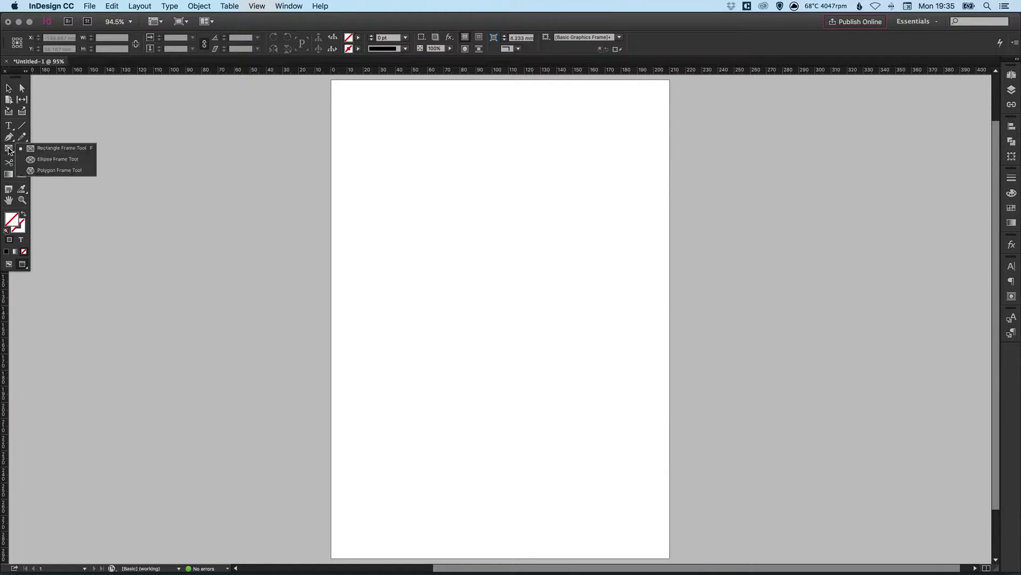
# Draw a rectangular placeholder frame across the upper part of the page.
pyautogui.click(62, 149)
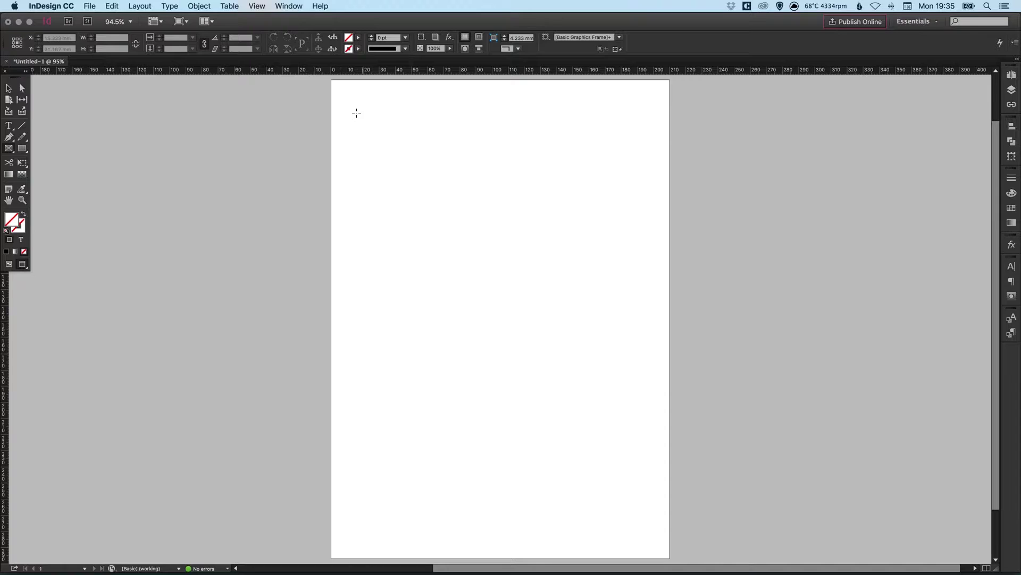
pyautogui.moveTo(355, 113); pyautogui.dragTo(564, 400)
pyautogui.press('v')
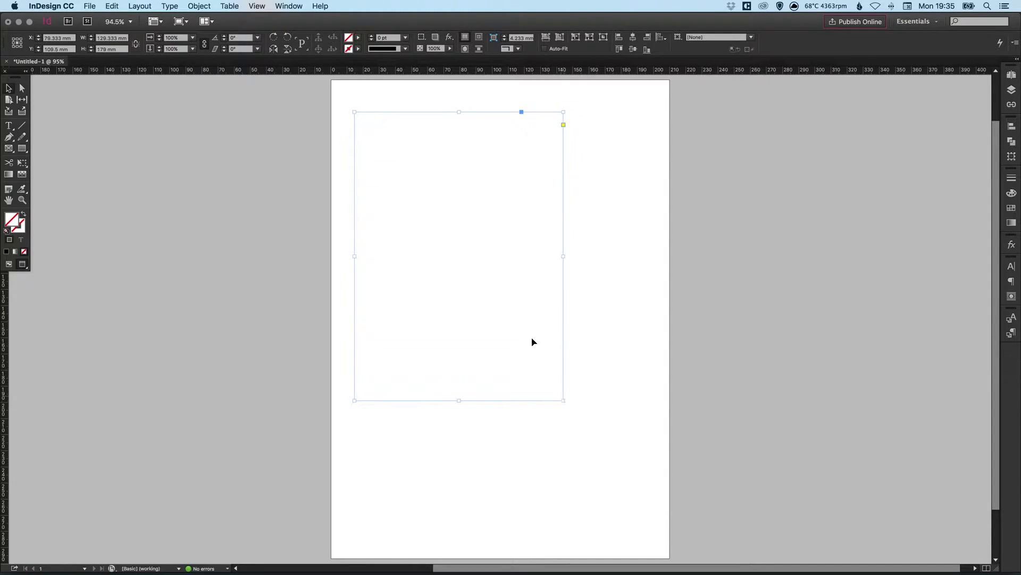
pyautogui.click(9, 264)
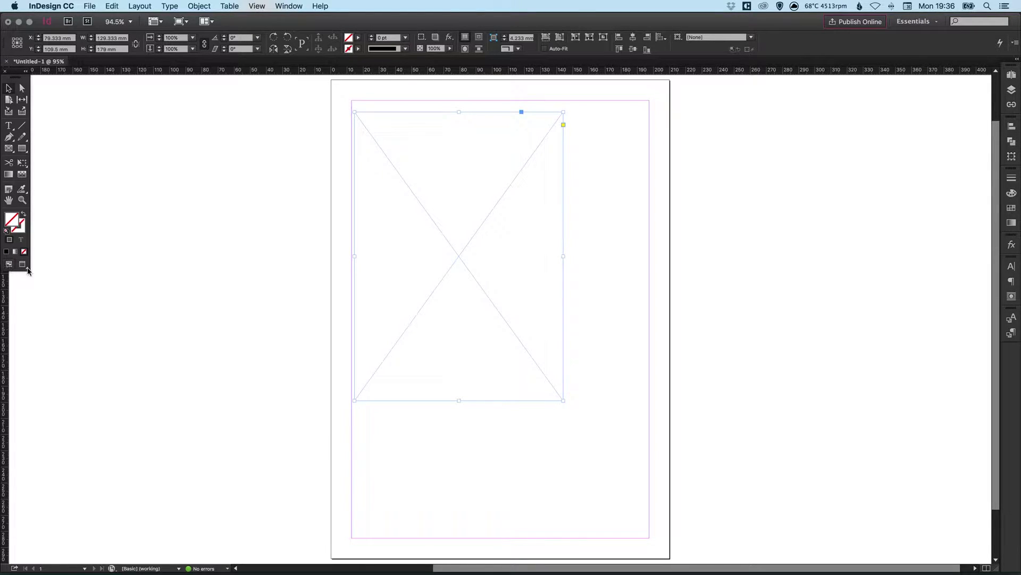
pyautogui.click(251, 235)
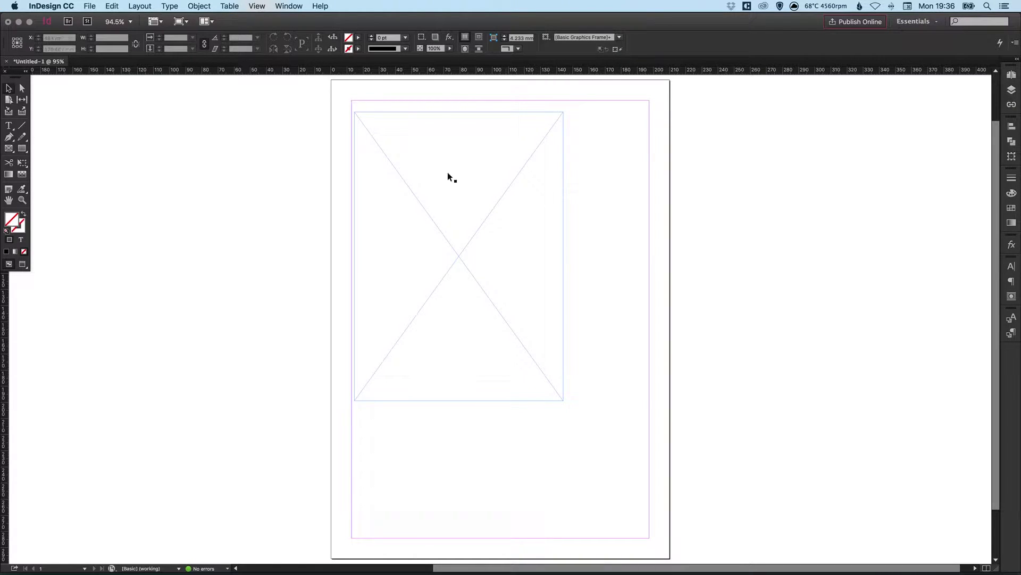
# Snap the frame to the top-left margin corner and resize it to 184.6 × 168.3 mm.
pyautogui.moveTo(453, 164); pyautogui.dragTo(451, 156)
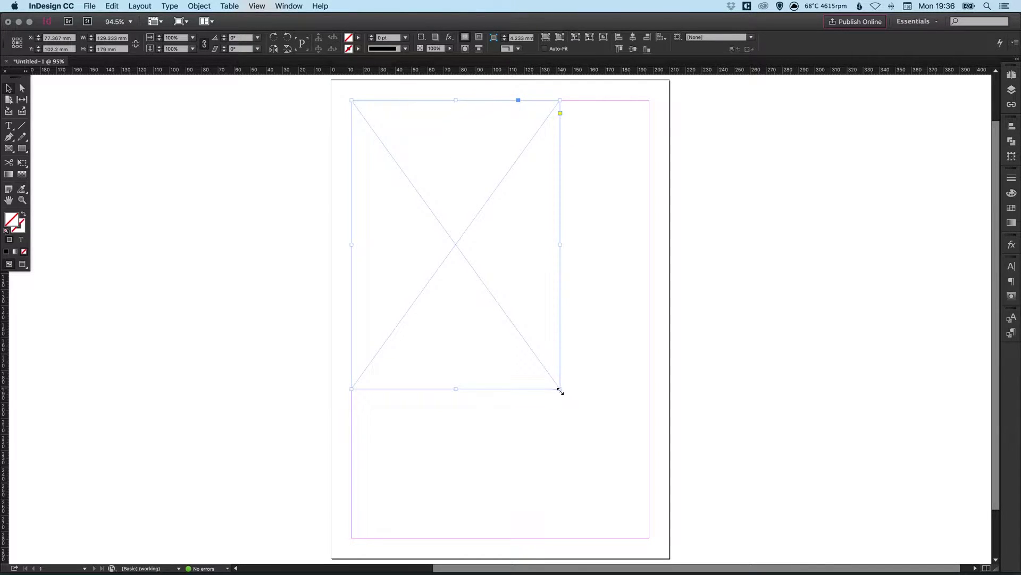
pyautogui.press('w')
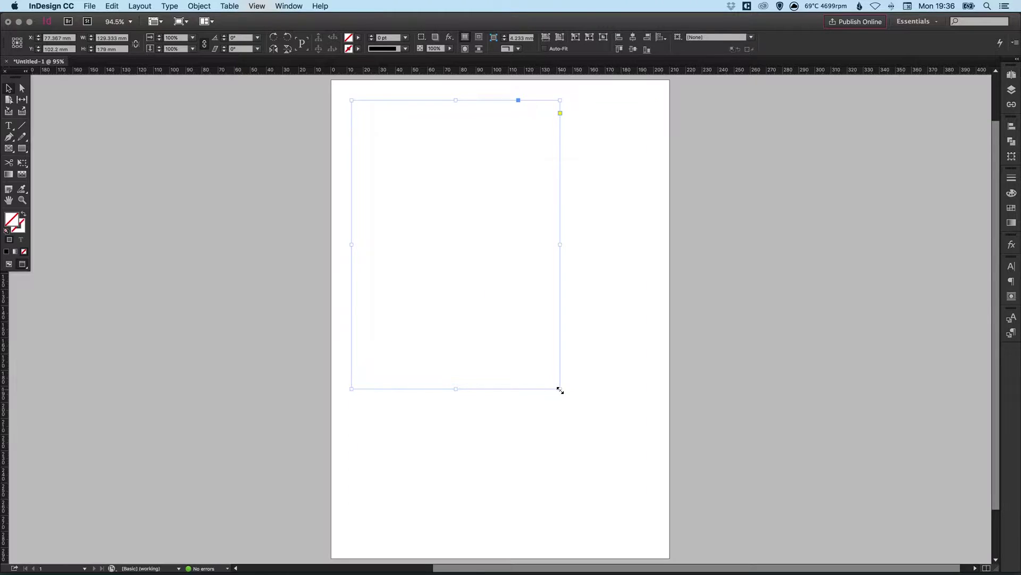
pyautogui.press('w')
pyautogui.press('w')
pyautogui.moveTo(560, 390); pyautogui.dragTo(649, 371)
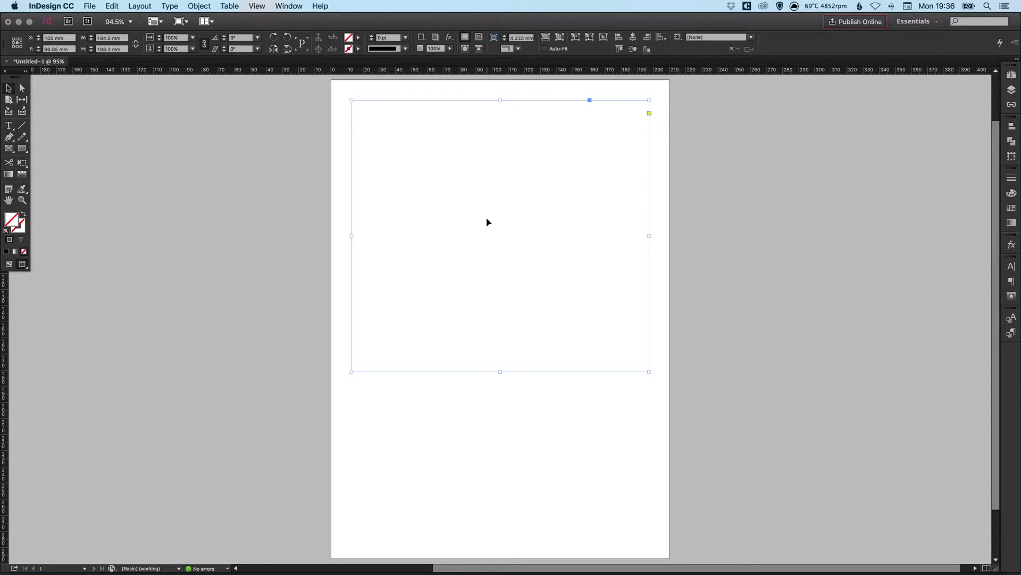
# Turn the yellow swatch into C=0 M=0 Y=0 K=15 light grey and fill the frame with it.
pyautogui.click(1012, 207)
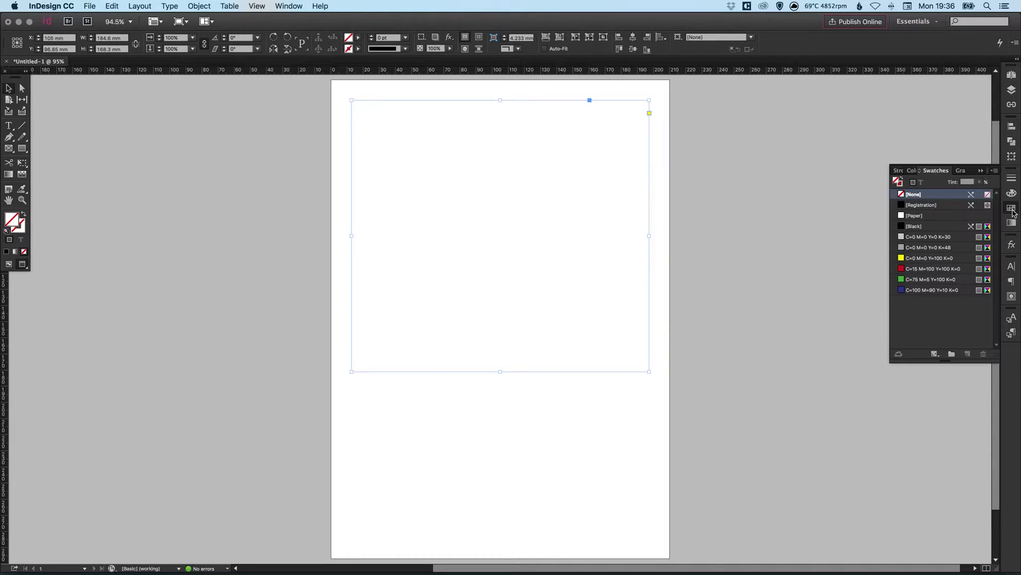
pyautogui.doubleClick(928, 258)
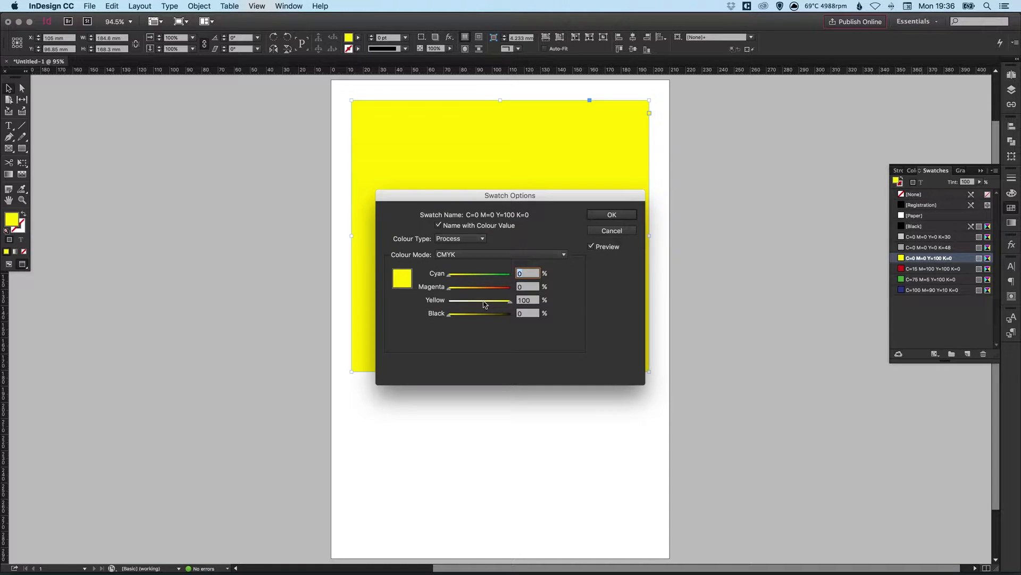
pyautogui.moveTo(475, 303); pyautogui.dragTo(459, 318)
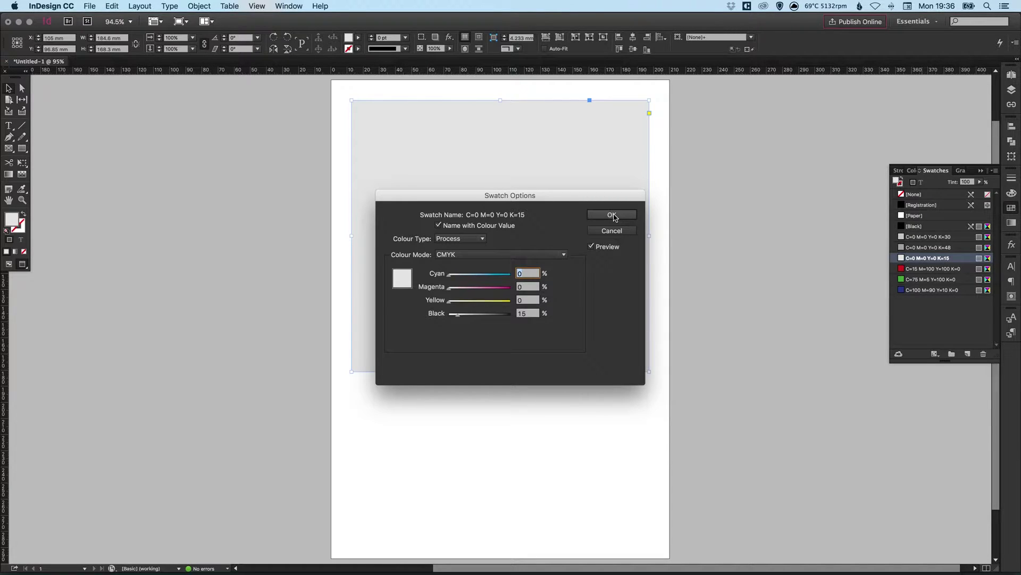
pyautogui.click(612, 215)
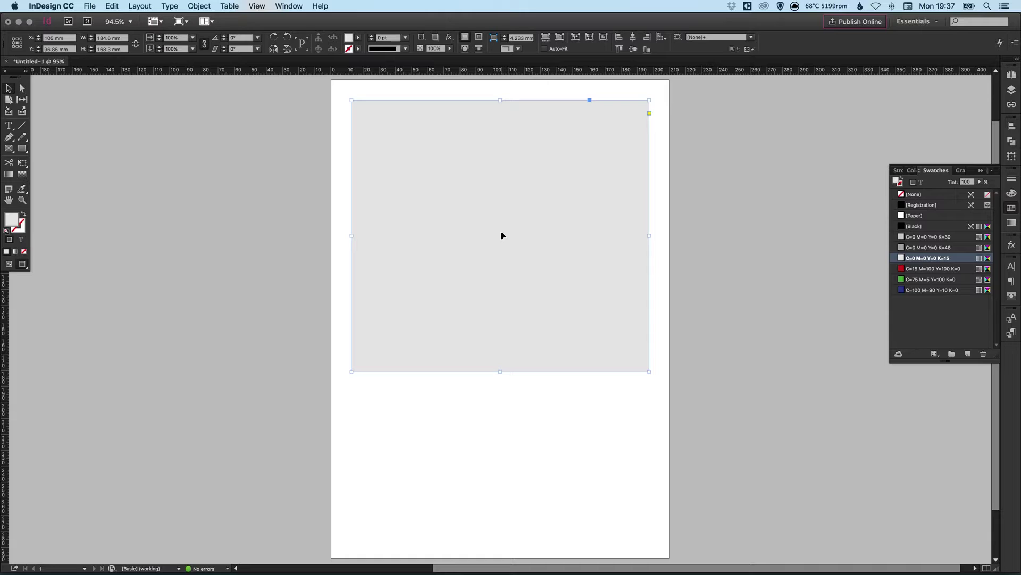
# Align the grey frame to the page's top-left corner and resize it to 210 × 173.187 mm.
pyautogui.moveTo(479, 247); pyautogui.dragTo(461, 225)
pyautogui.moveTo(628, 215); pyautogui.dragTo(670, 216)
pyautogui.moveTo(501, 352); pyautogui.dragTo(500, 359)
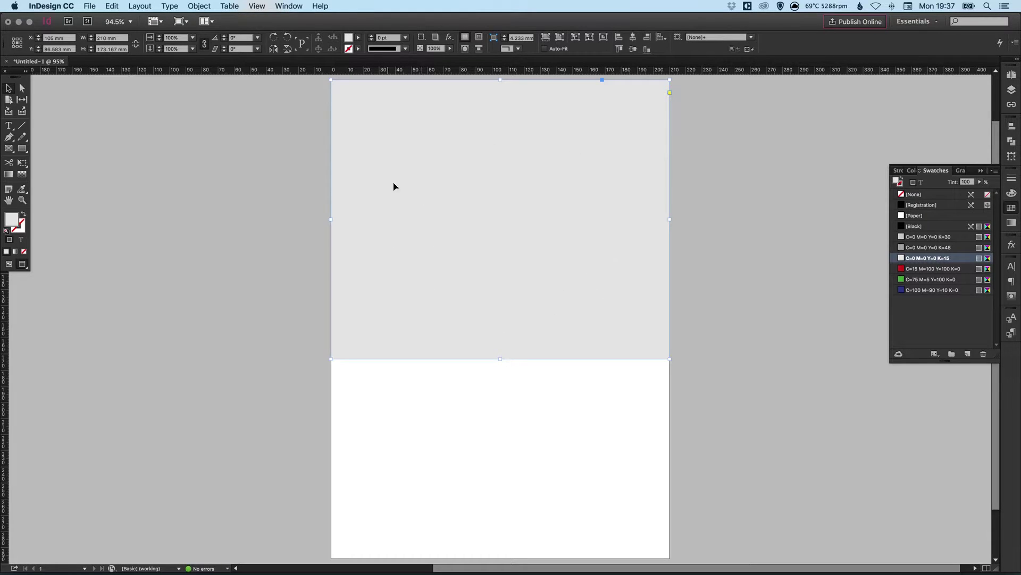
# Draw a small K=30 grey box and place it at the top right of the background.
pyautogui.click(9, 148)
pyautogui.moveTo(402, 119); pyautogui.dragTo(538, 214)
pyautogui.press('v')
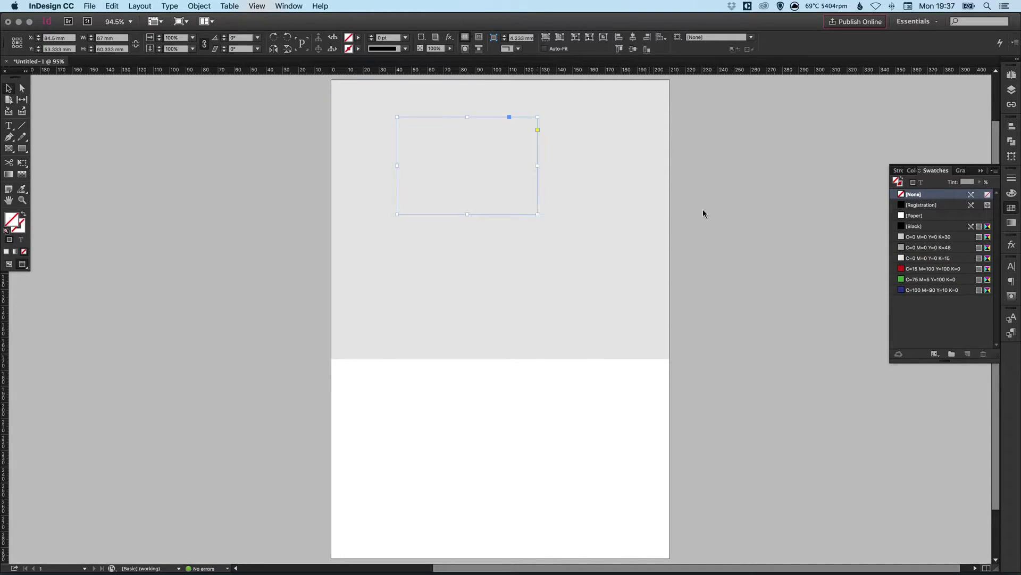
pyautogui.click(939, 249)
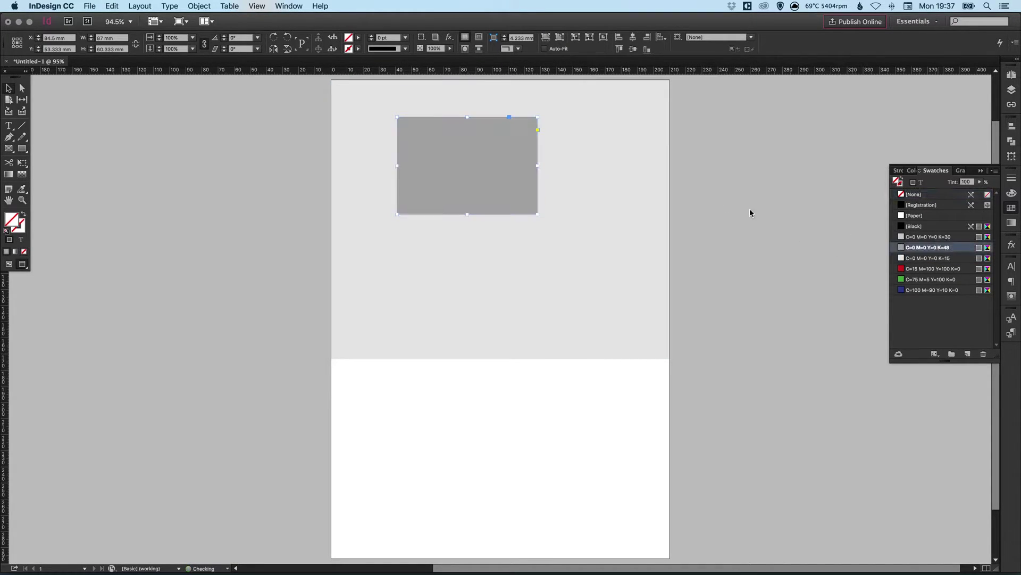
pyautogui.click(950, 237)
pyautogui.moveTo(521, 189); pyautogui.dragTo(624, 161)
pyautogui.press('w')
pyautogui.press('w')
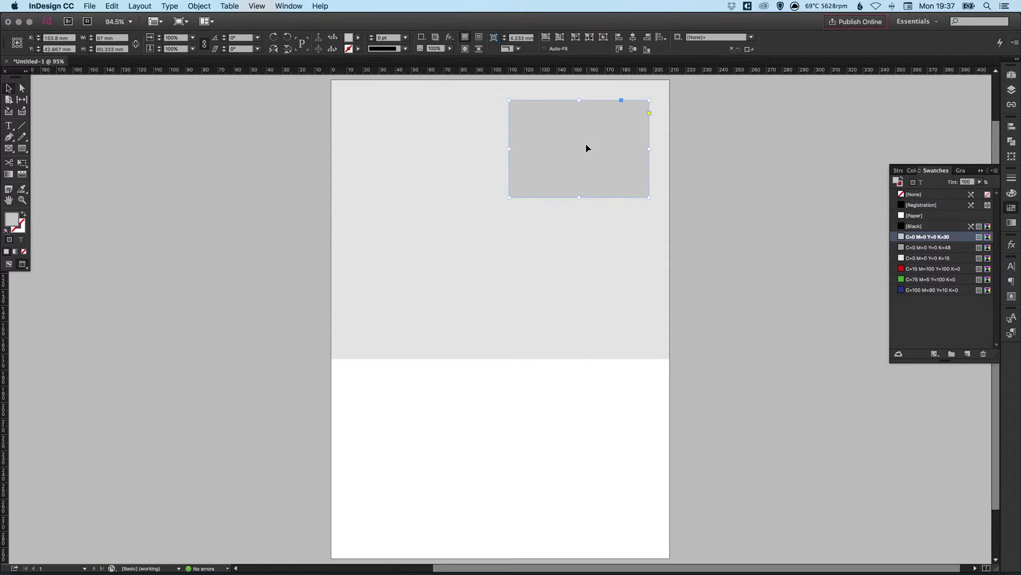
pyautogui.moveTo(509, 197); pyautogui.dragTo(539, 180)
# Duplicate the box down the right side and extend the background to 180.187 mm tall.
pyautogui.moveTo(573, 146); pyautogui.dragTo(581, 313)
pyautogui.click(482, 340)
pyautogui.moveTo(499, 358); pyautogui.dragTo(499, 369)
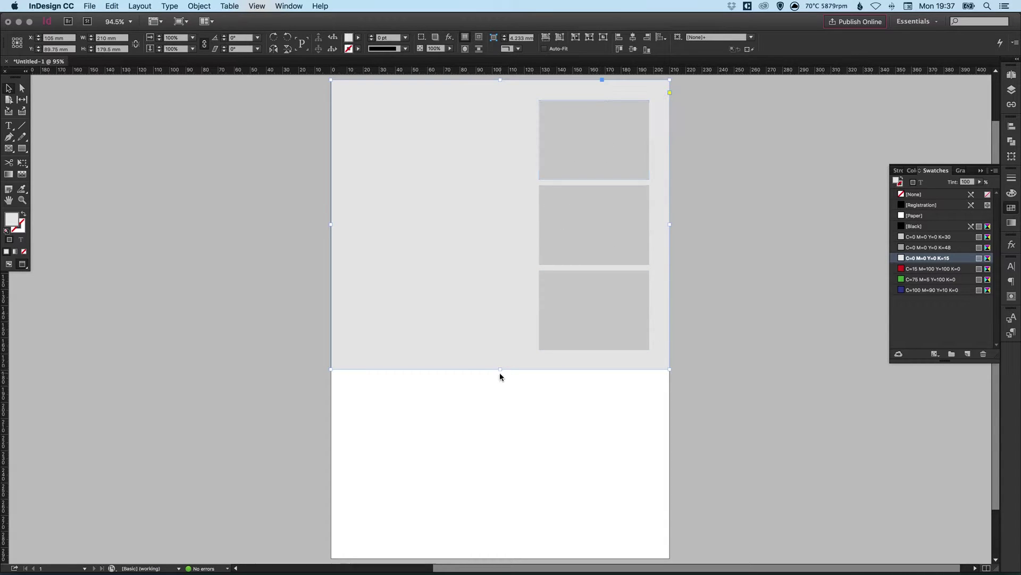
pyautogui.moveTo(499, 368); pyautogui.dragTo(499, 369)
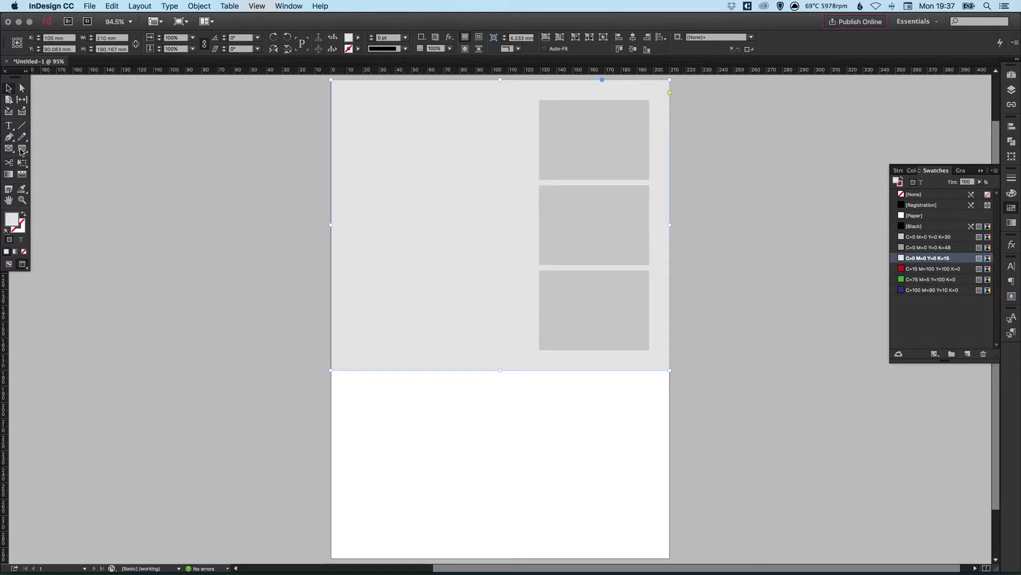
# Draw a 92.3 × 80.467 mm box in the lower-left white area, filled with K=15 grey.
pyautogui.click(23, 149)
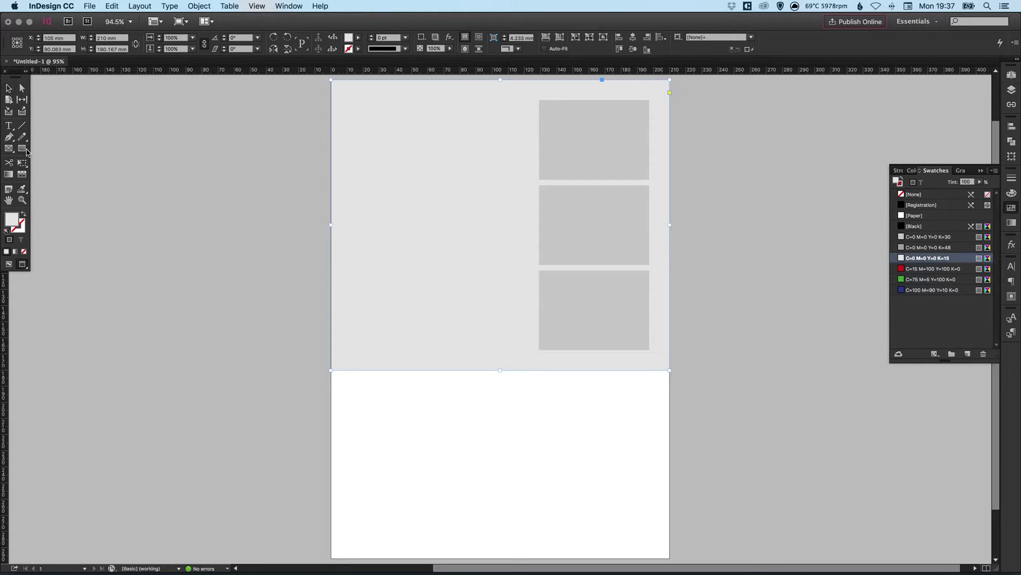
pyautogui.click(354, 393)
pyautogui.moveTo(353, 393); pyautogui.dragTo(500, 537)
pyautogui.press('w')
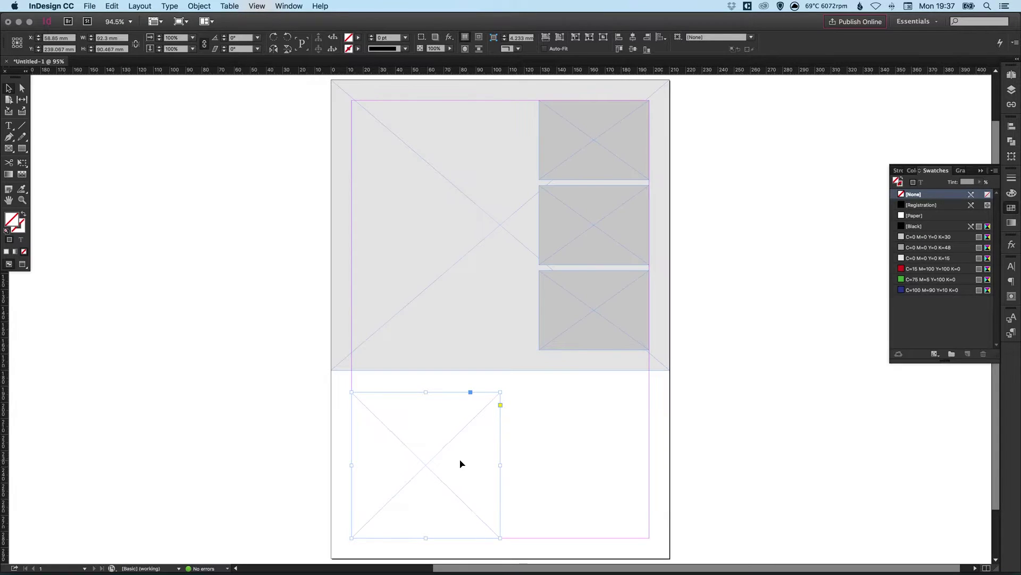
pyautogui.click(928, 258)
pyautogui.press('w')
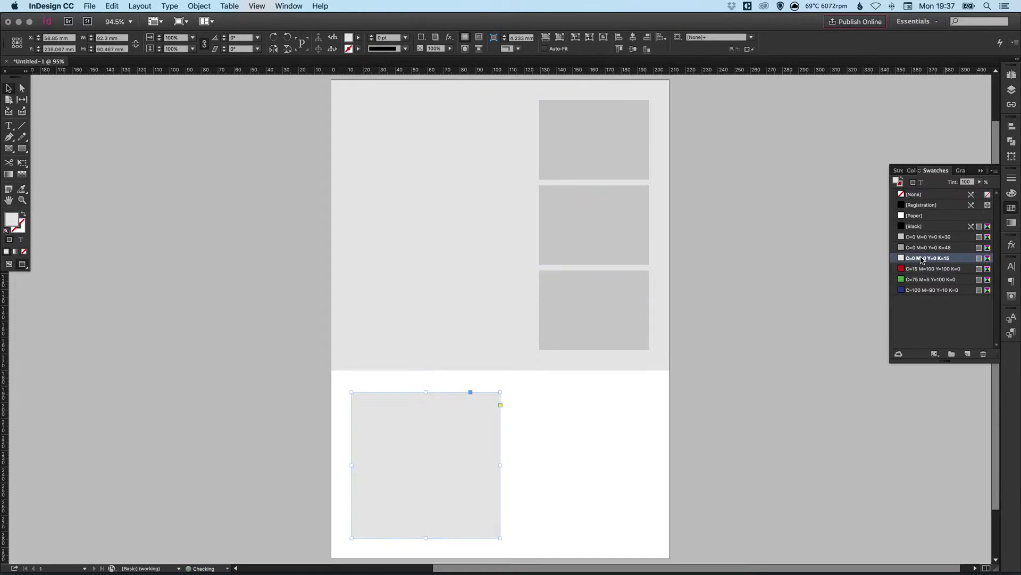
pyautogui.click(248, 346)
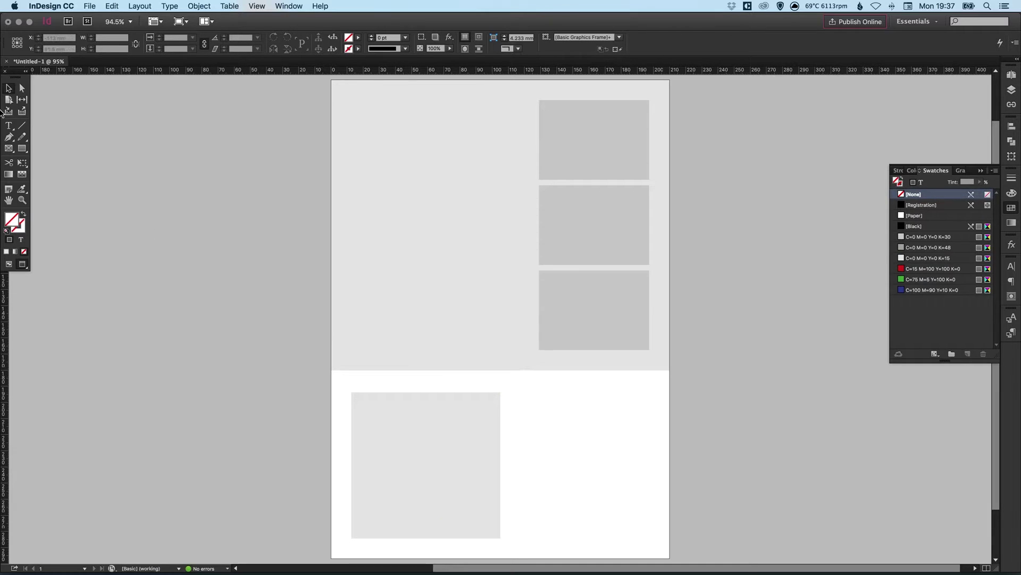
# Create a text frame reading 'Awesome Title' and enlarge its text to 38 pt.
pyautogui.click(8, 126)
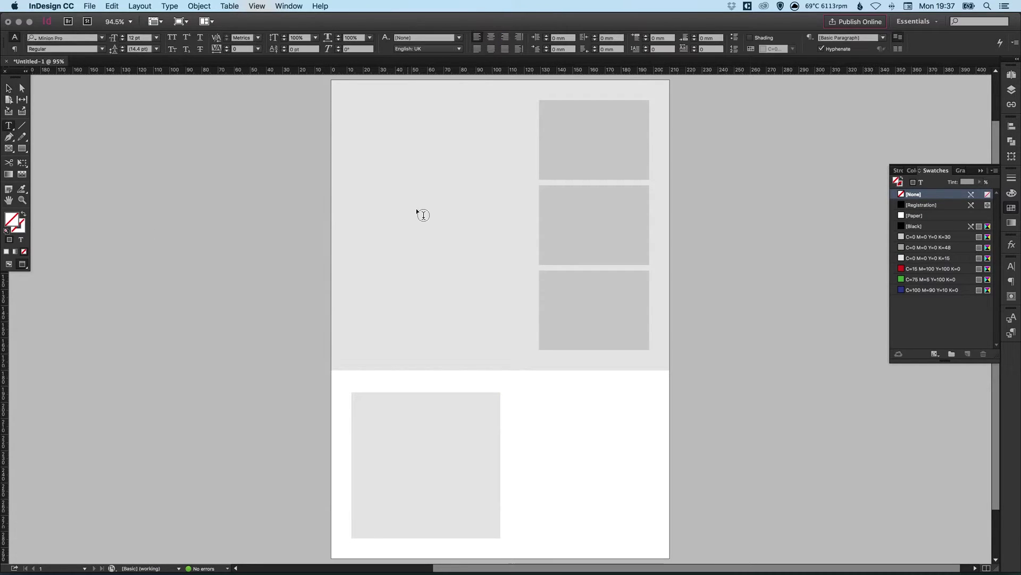
pyautogui.moveTo(363, 193); pyautogui.dragTo(500, 230)
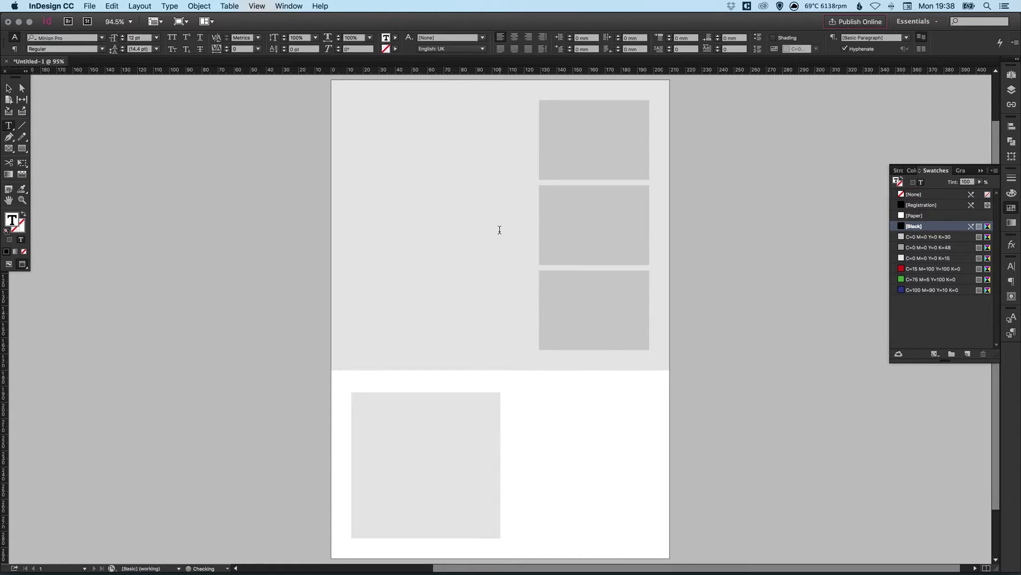
pyautogui.write('Awesome Title')
pyautogui.press('super+a')
pyautogui.click(122, 36)
pyautogui.click(123, 36)
pyautogui.click(123, 36)
pyautogui.click(123, 35)
pyautogui.click(122, 36)
pyautogui.click(122, 36)
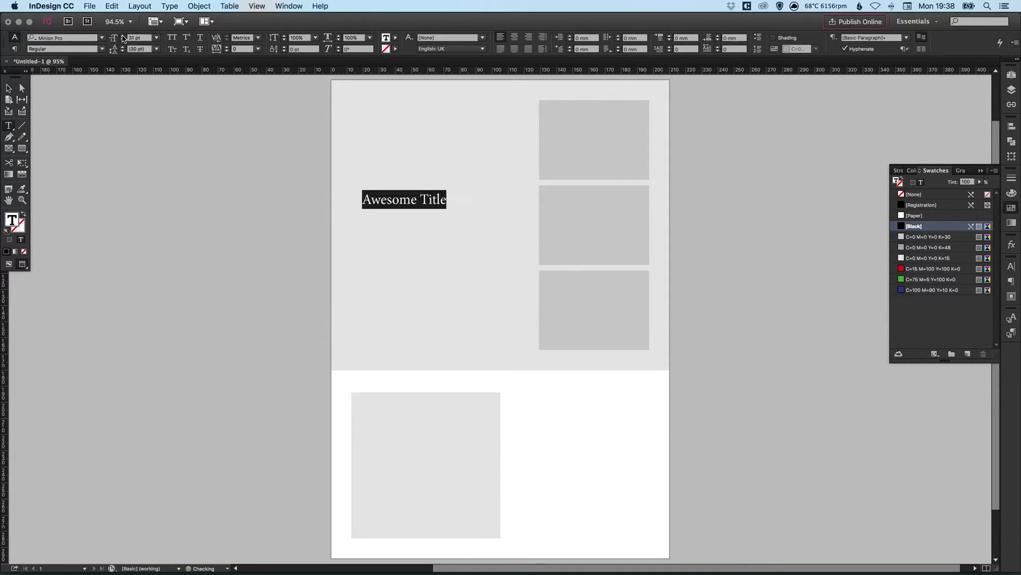
pyautogui.click(122, 36)
pyautogui.click(122, 36)
# Fit the title frame to its text and align it to the left margin.
pyautogui.click(8, 88)
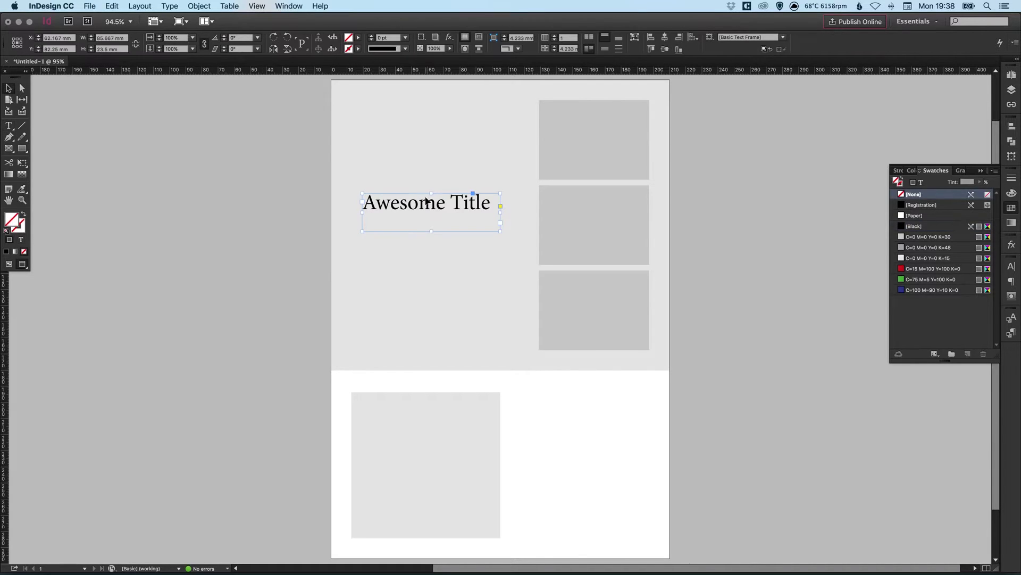
pyautogui.press('super+alt+c')
pyautogui.press('w')
pyautogui.moveTo(412, 206); pyautogui.dragTo(395, 230)
pyautogui.press('w')
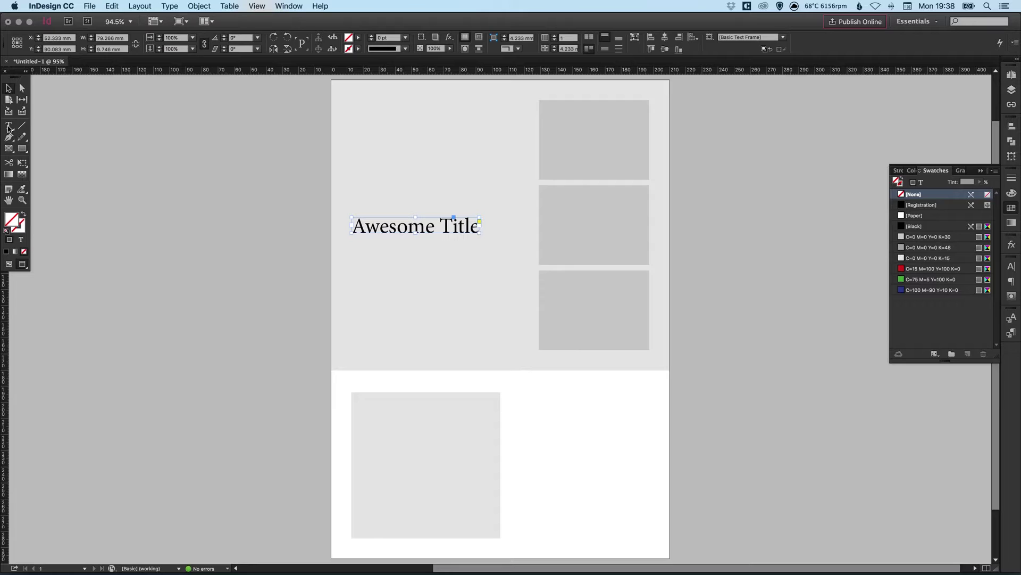
pyautogui.click(9, 125)
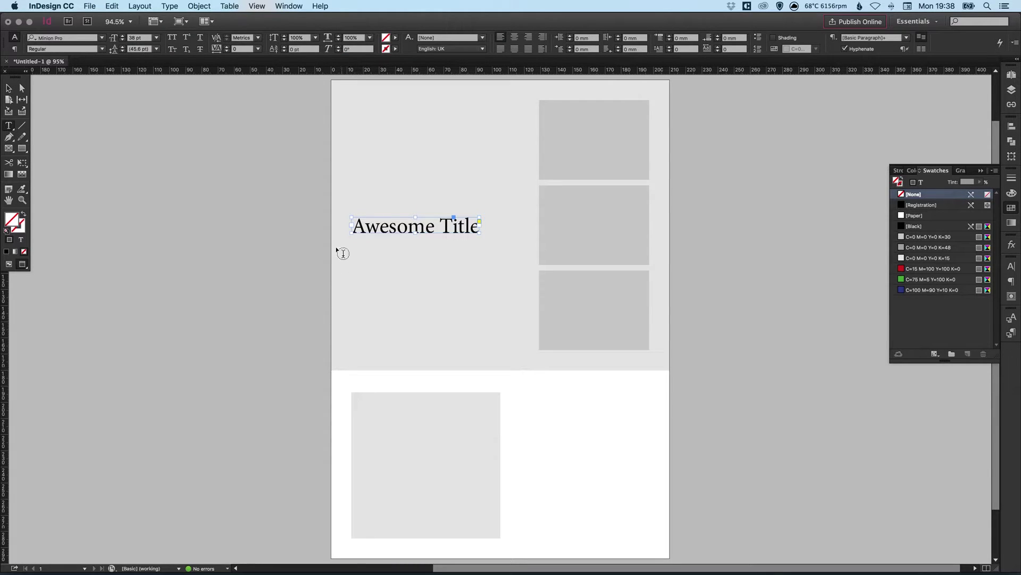
pyautogui.moveTo(305, 245); pyautogui.dragTo(485, 337)
pyautogui.press('super+z')
pyautogui.press('super+z')
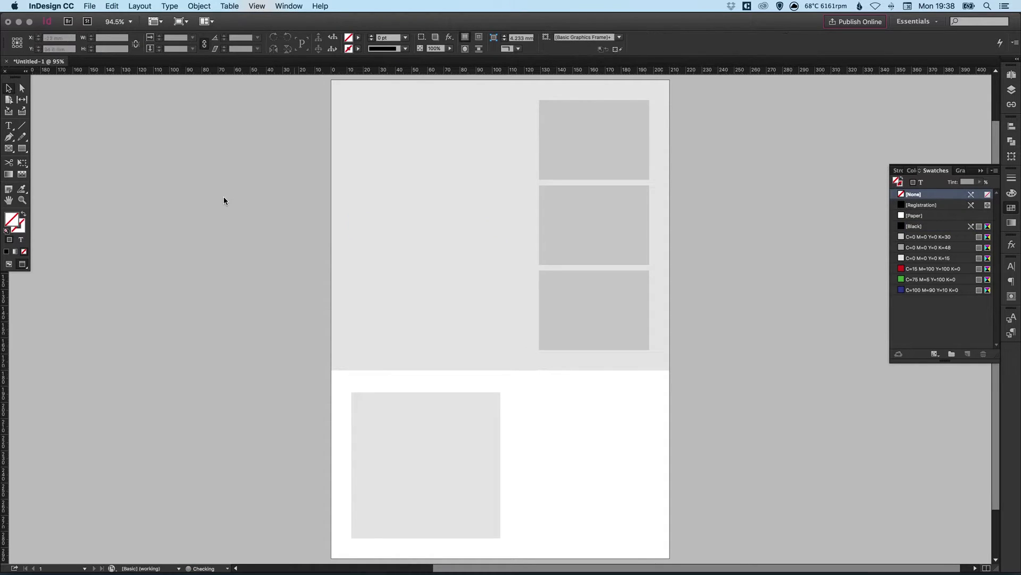
pyautogui.press('super+shift+z')
pyautogui.click(9, 126)
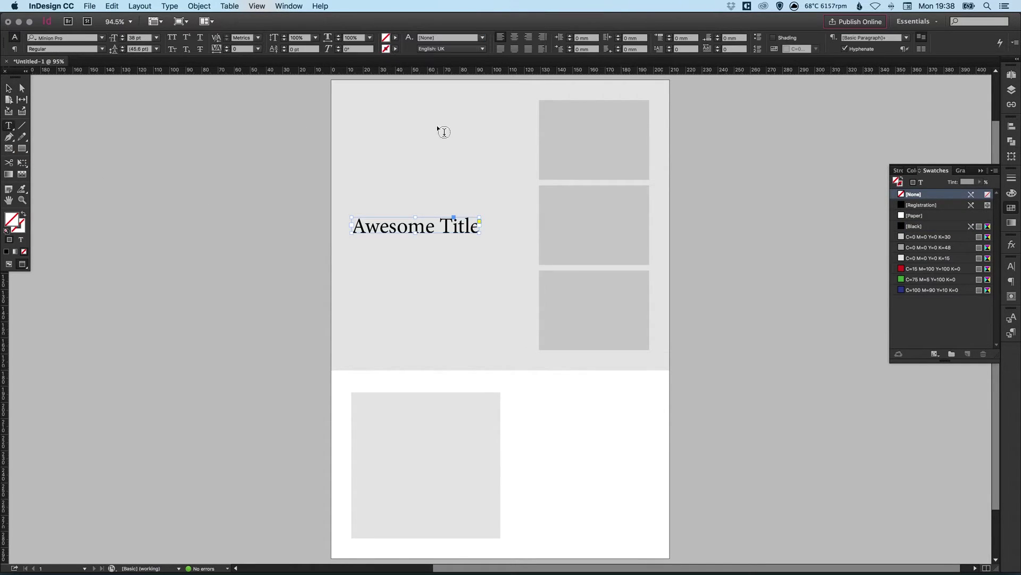
pyautogui.click(406, 130)
pyautogui.write('dsdsdsds')
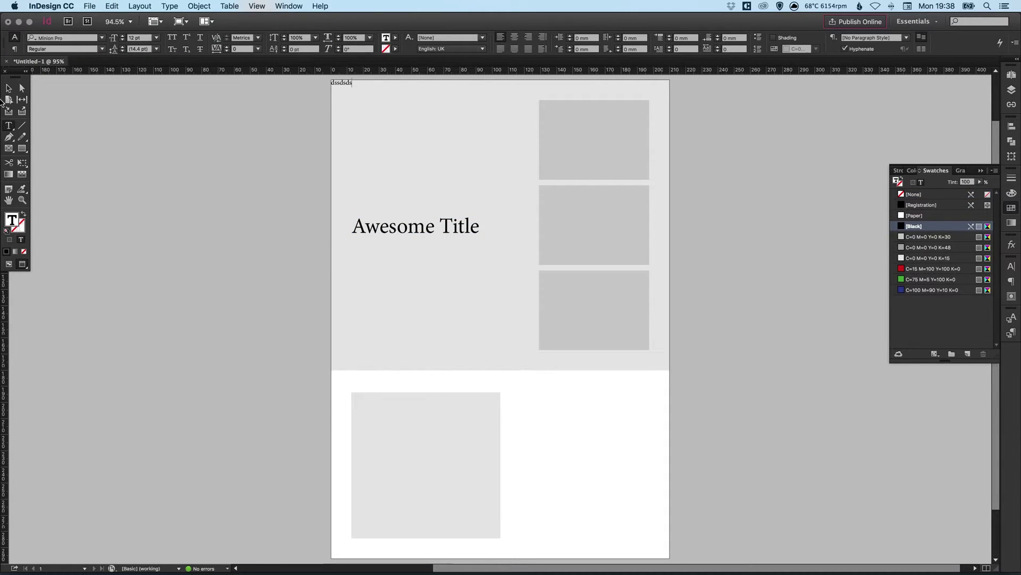
pyautogui.press('Escape')
pyautogui.press('super+z')
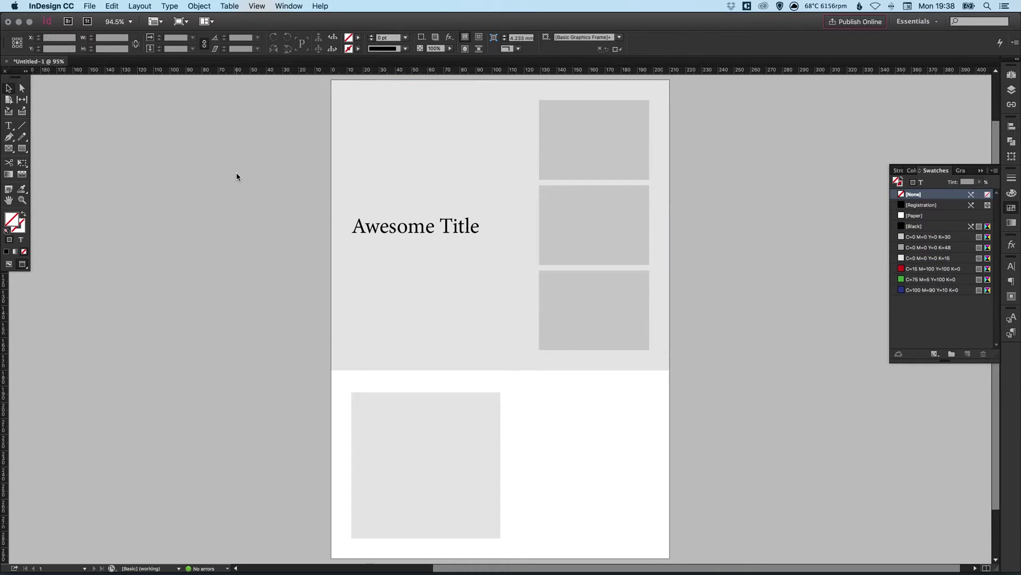
pyautogui.press('t')
pyautogui.press('w')
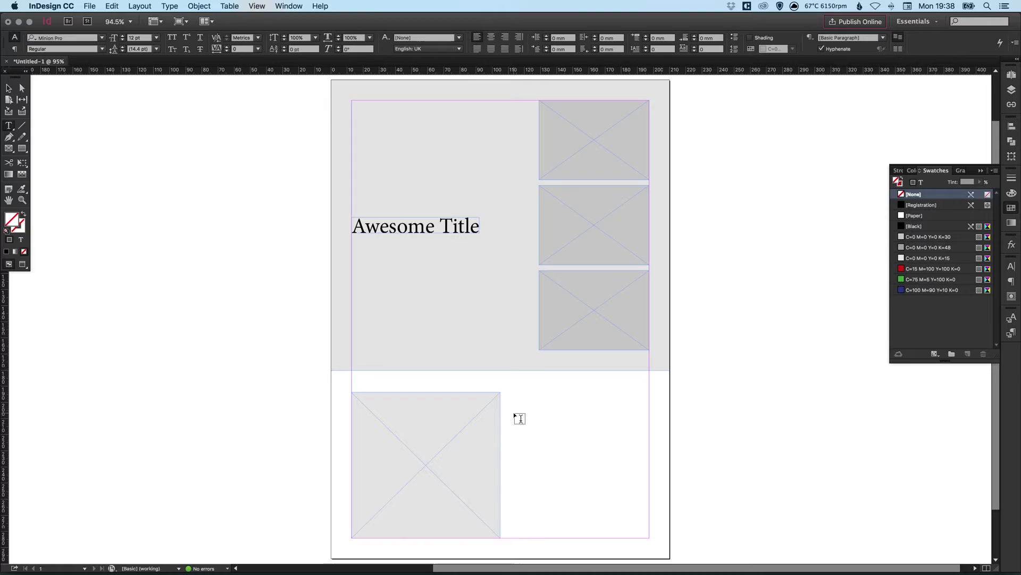
# Place an empty text frame under Awesome Title, sized 104.3 × 72.644 mm.
pyautogui.moveTo(511, 392); pyautogui.dragTo(650, 519)
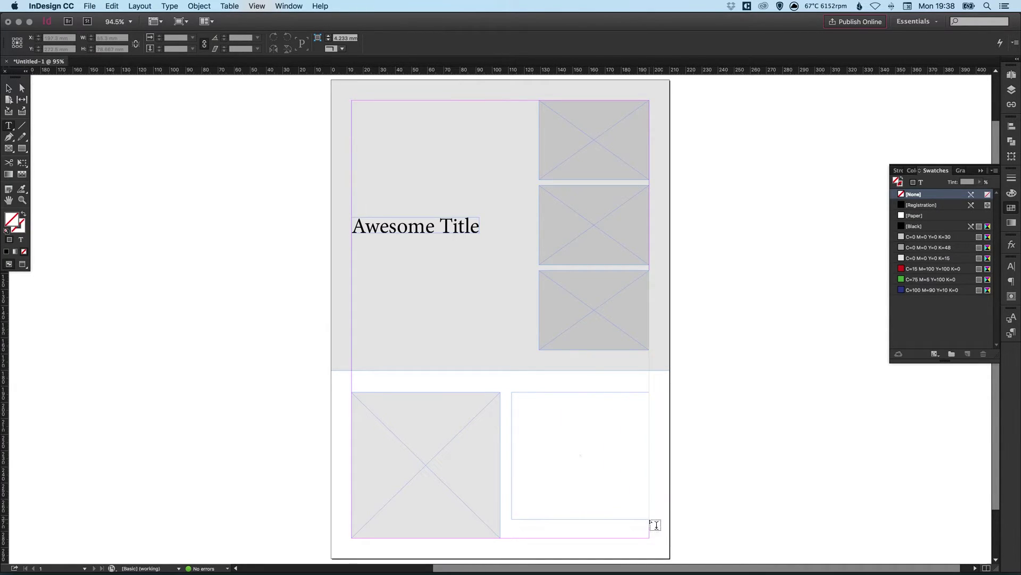
pyautogui.press('Escape')
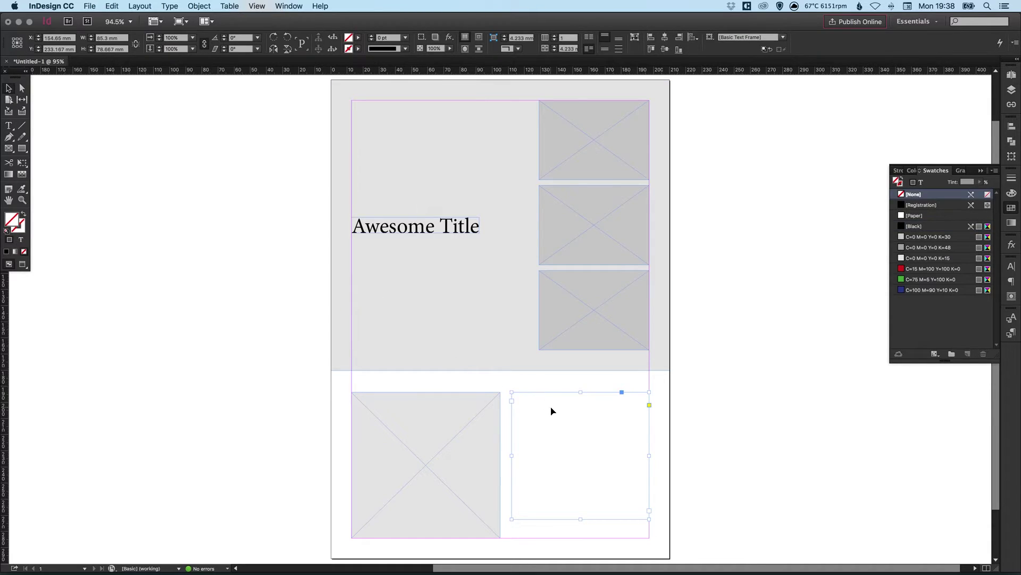
pyautogui.moveTo(554, 409); pyautogui.dragTo(387, 207)
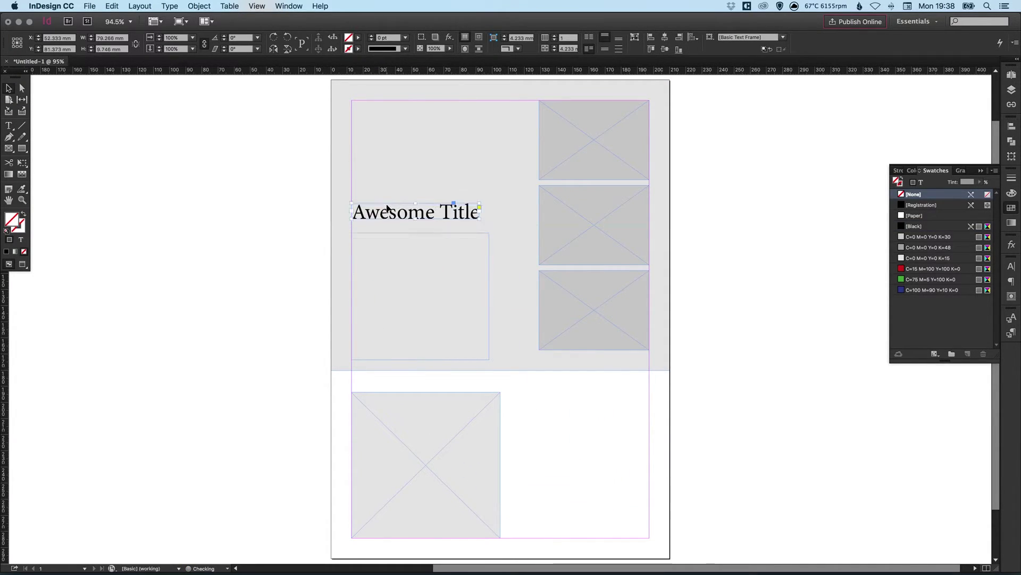
pyautogui.press('w')
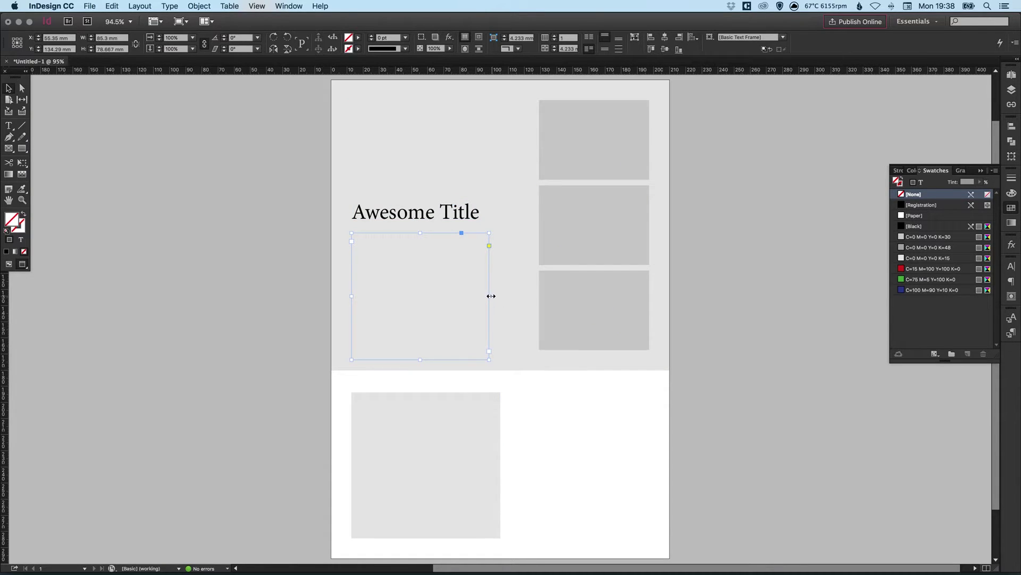
pyautogui.moveTo(490, 295); pyautogui.dragTo(520, 296)
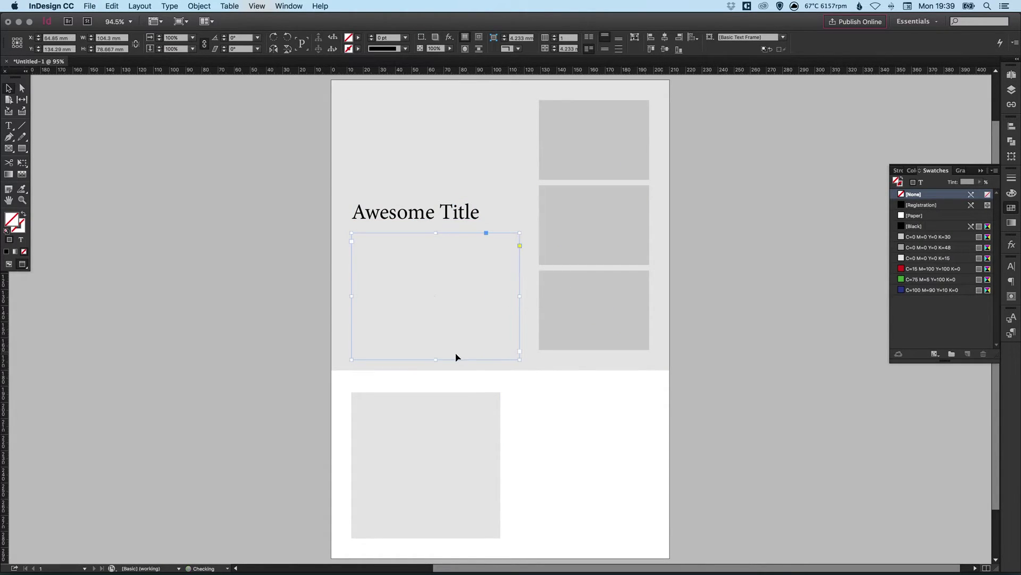
pyautogui.moveTo(434, 360); pyautogui.dragTo(434, 350)
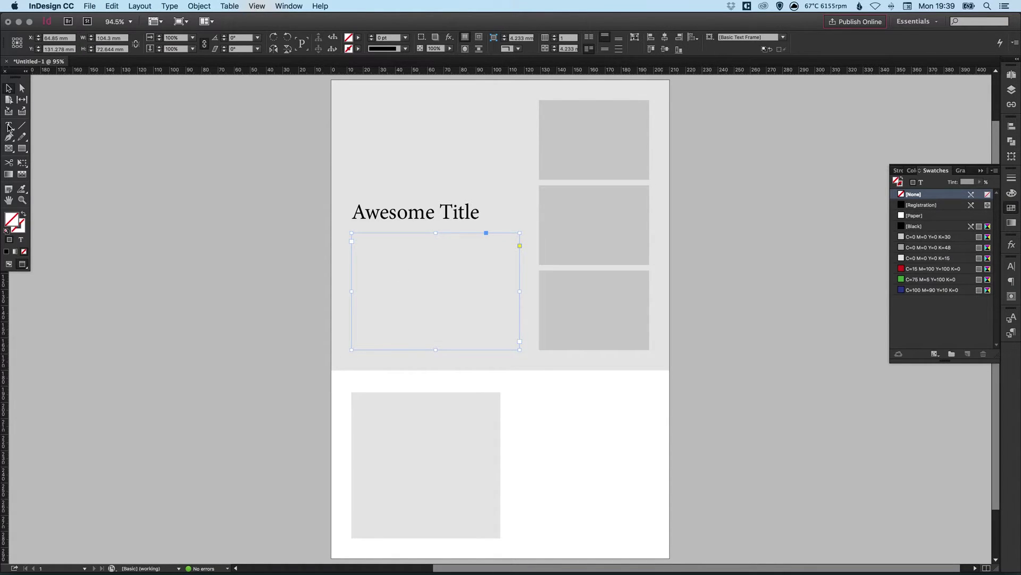
# Fill the frame below the title with placeholder text via Type > Fill with Placeholder Text.
pyautogui.click(8, 126)
pyautogui.click(380, 245)
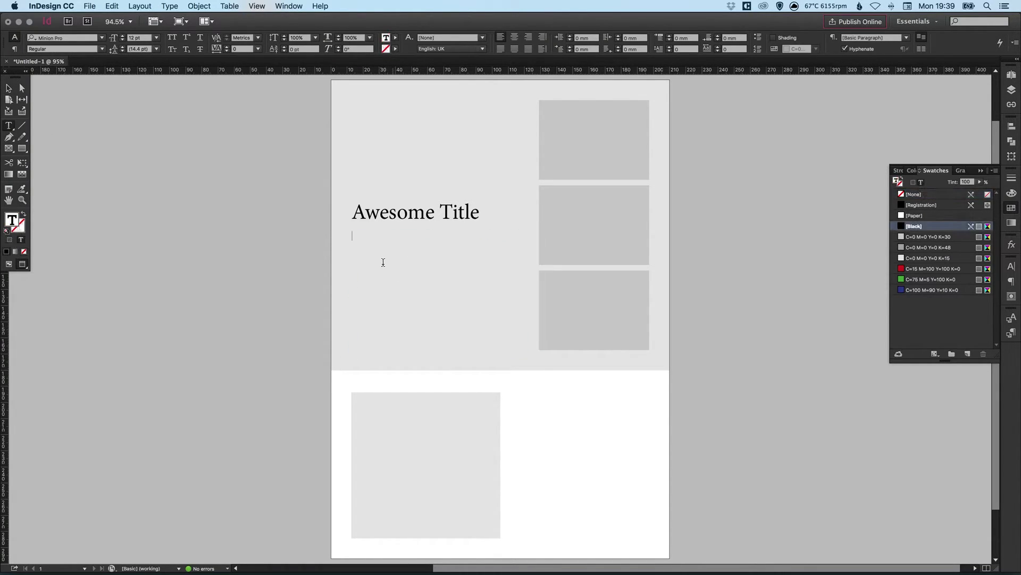
pyautogui.click(169, 6)
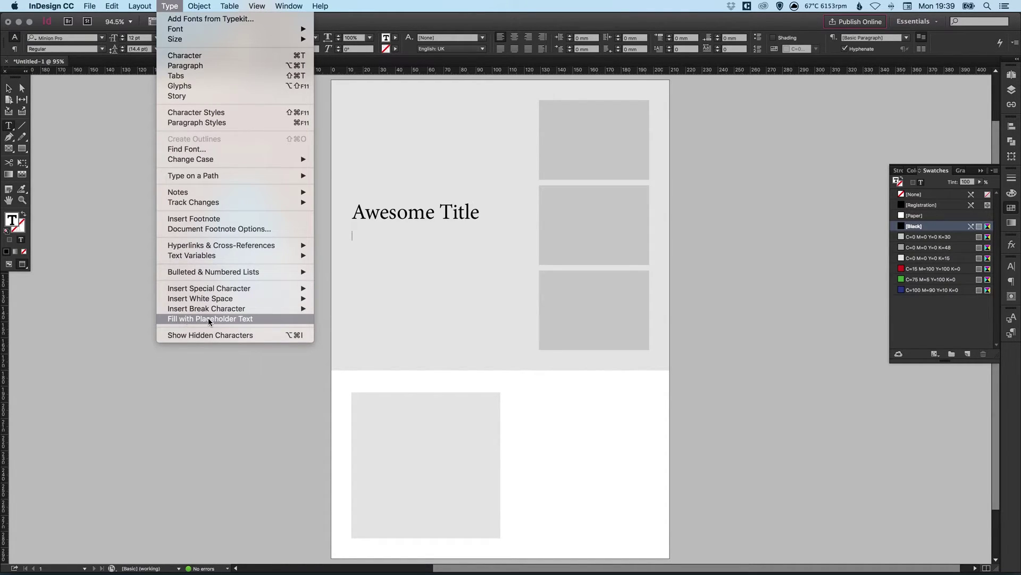
pyautogui.click(232, 318)
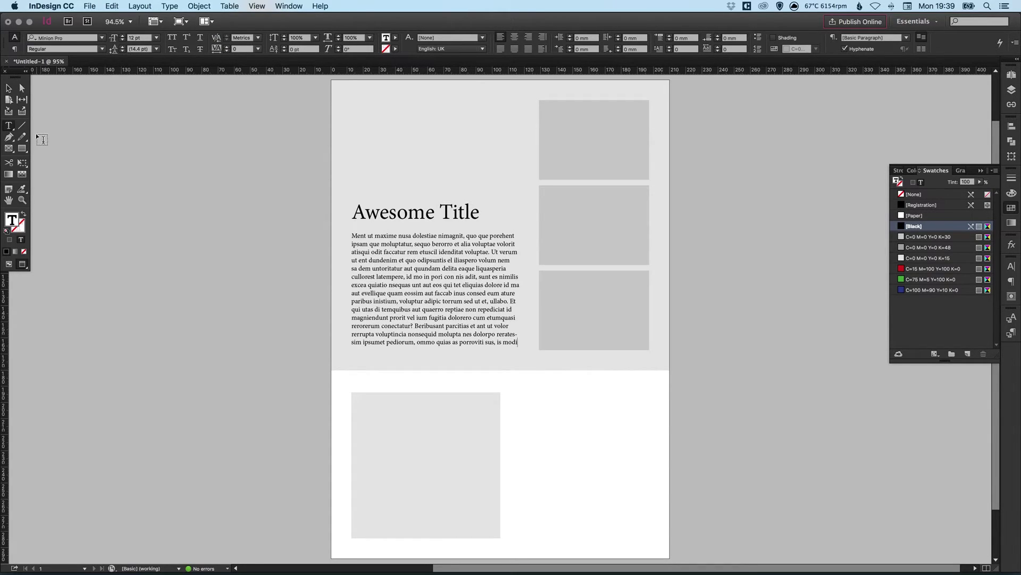
# Select both the title and body text frames and nudge them slightly down.
pyautogui.click(7, 90)
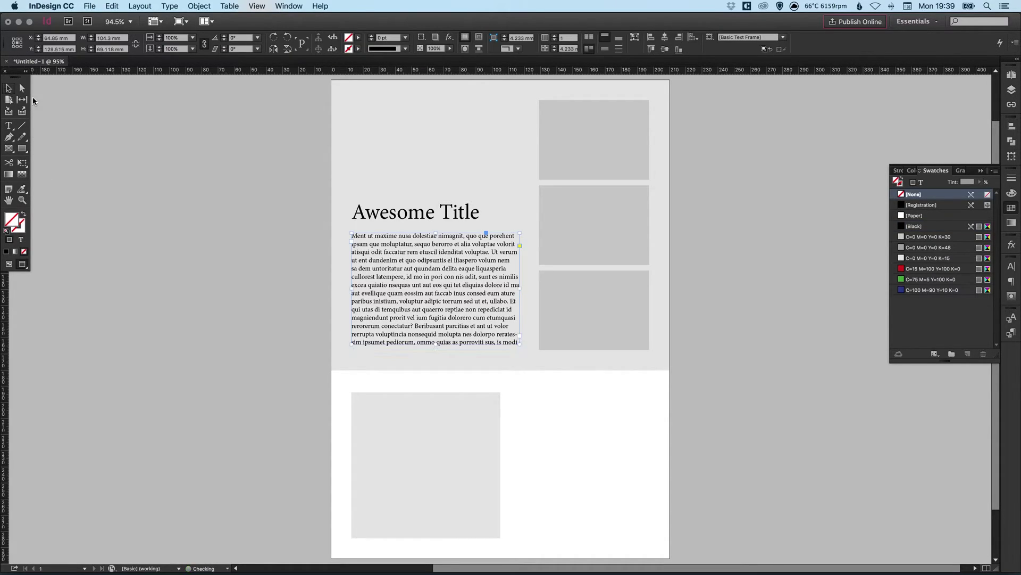
pyautogui.click(398, 330)
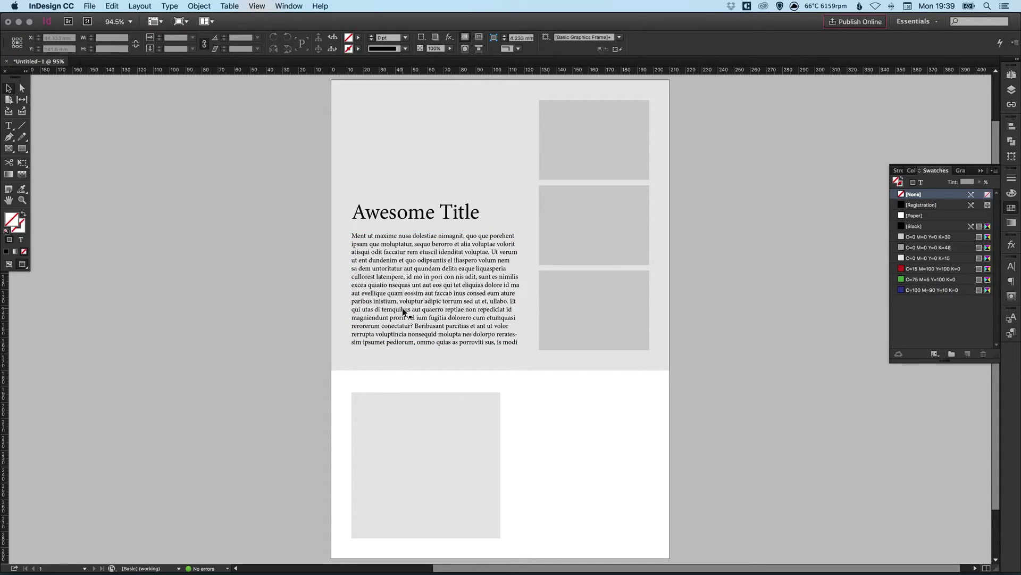
pyautogui.click(430, 283)
pyautogui.keyDown('shift'); pyautogui.click(403, 213); pyautogui.keyUp('shift')
pyautogui.moveTo(403, 213); pyautogui.dragTo(403, 219)
pyautogui.click(296, 239)
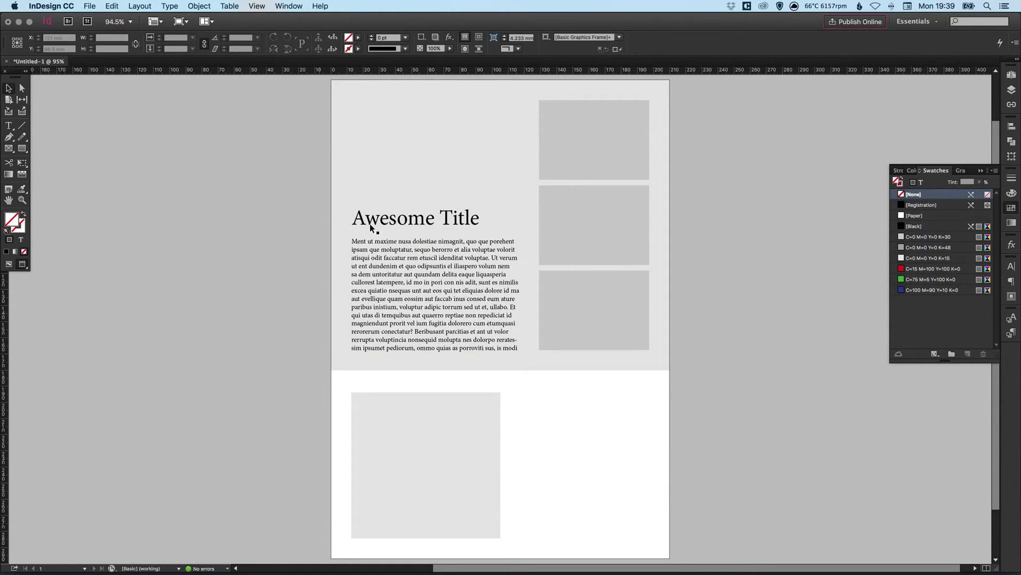
# Scale the Awesome Title frame to 110% and align it with the body text's left edge.
pyautogui.click(446, 217)
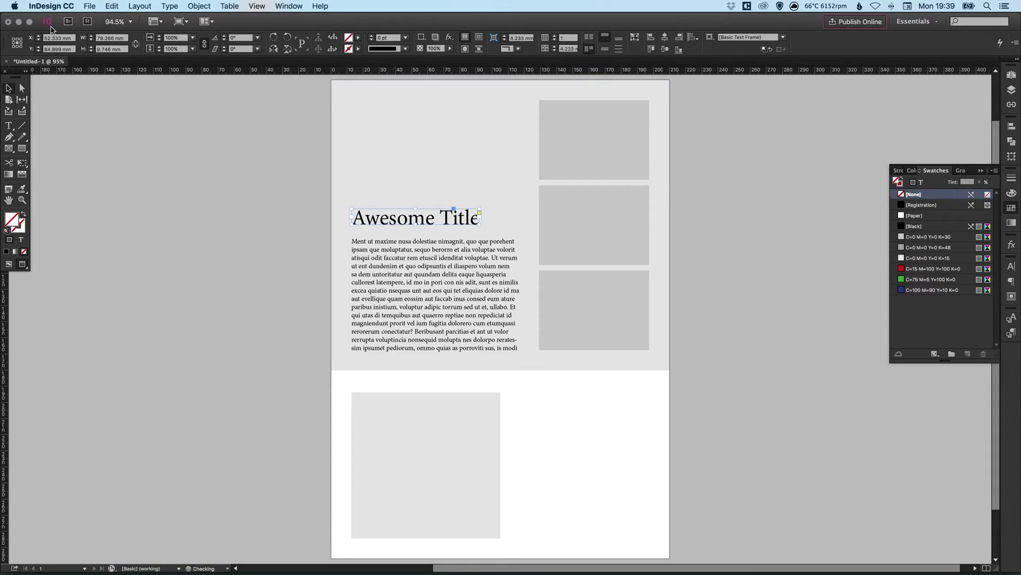
pyautogui.click(180, 38)
pyautogui.write('110')
pyautogui.press('Return')
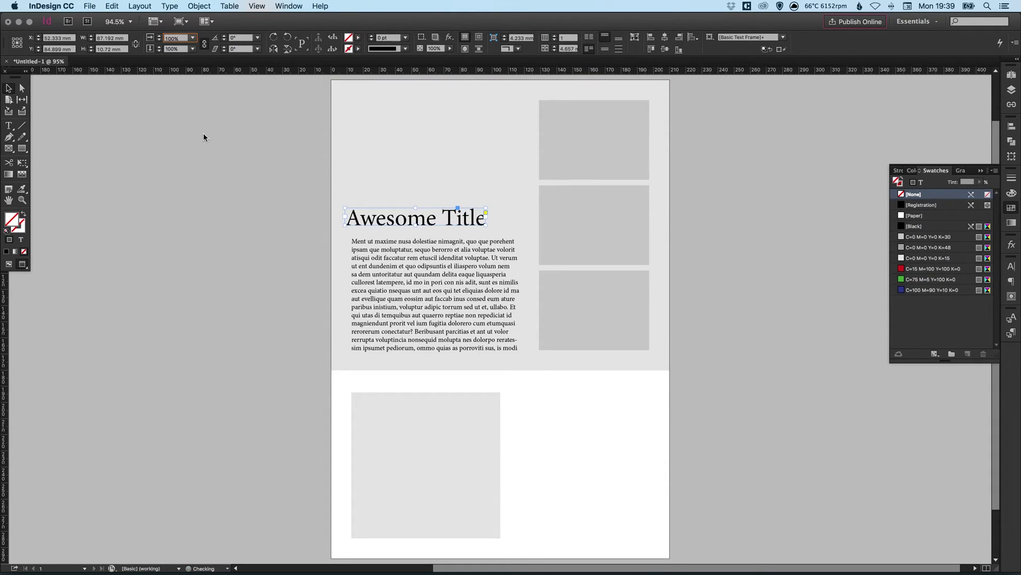
pyautogui.moveTo(399, 216); pyautogui.dragTo(415, 219)
pyautogui.click(448, 128)
# Show frame edges to check the grey background rectangle's colour, then return to preview.
pyautogui.press('w')
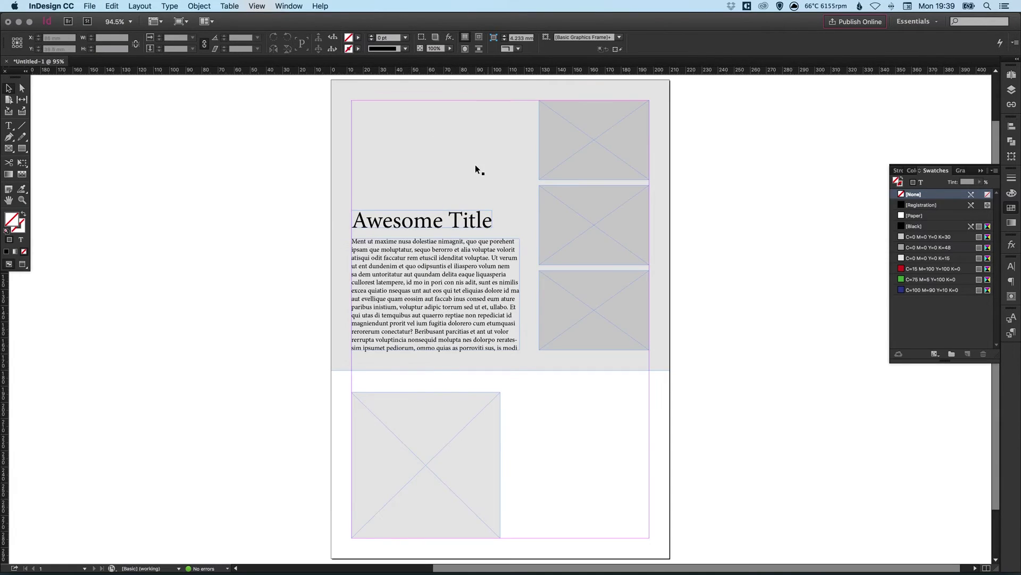
pyautogui.click(465, 164)
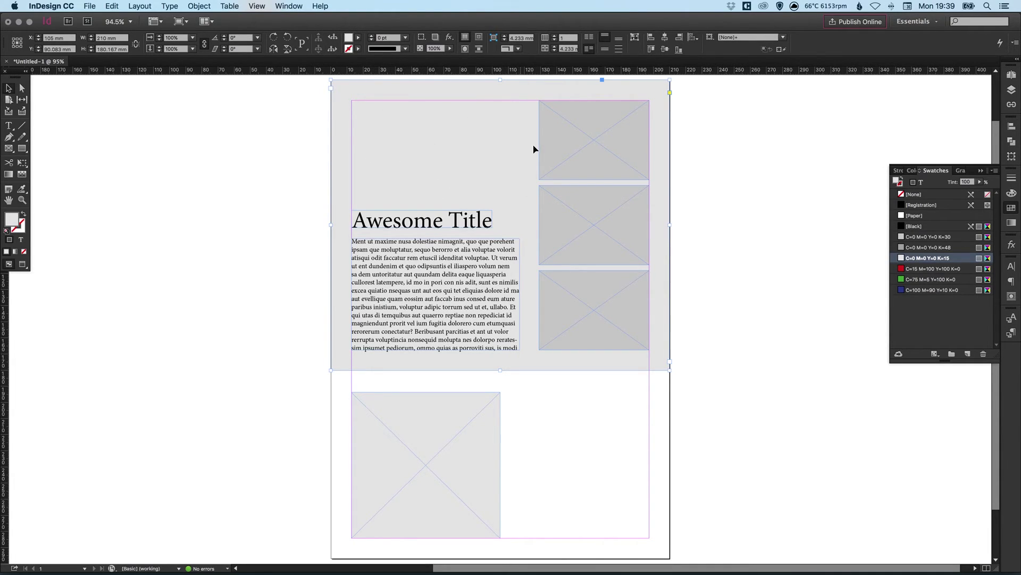
pyautogui.press('w')
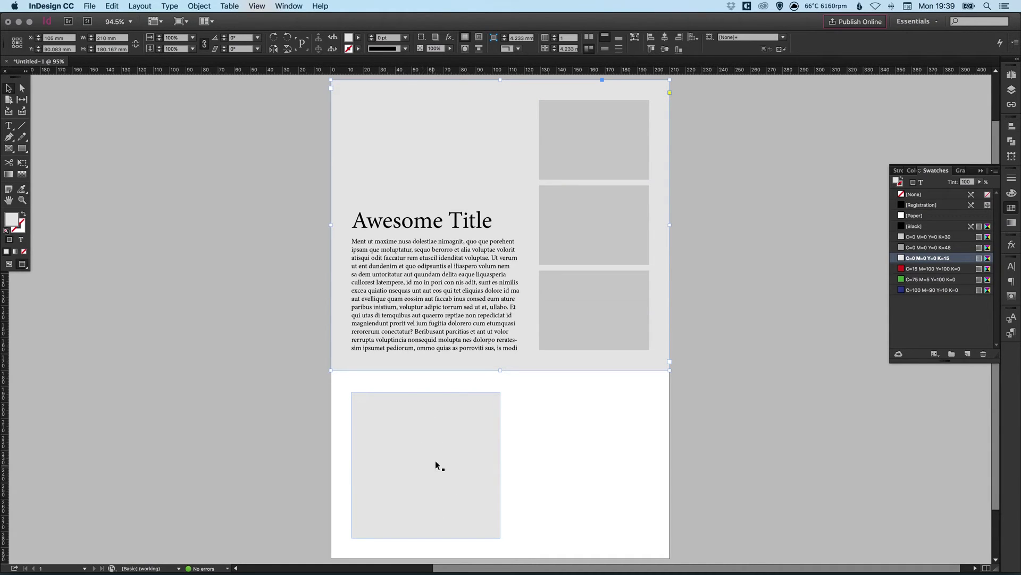
# Alt-drag a copy of the 'Awesome Title' heading and body text beside the lower image.
pyautogui.click(430, 223)
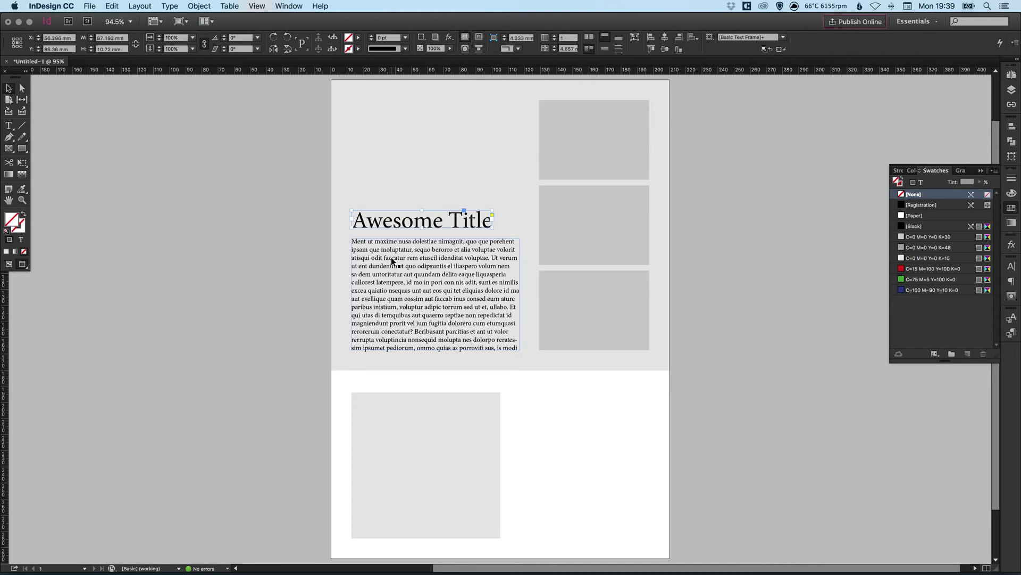
pyautogui.keyDown('shift'); pyautogui.click(392, 258); pyautogui.keyUp('shift')
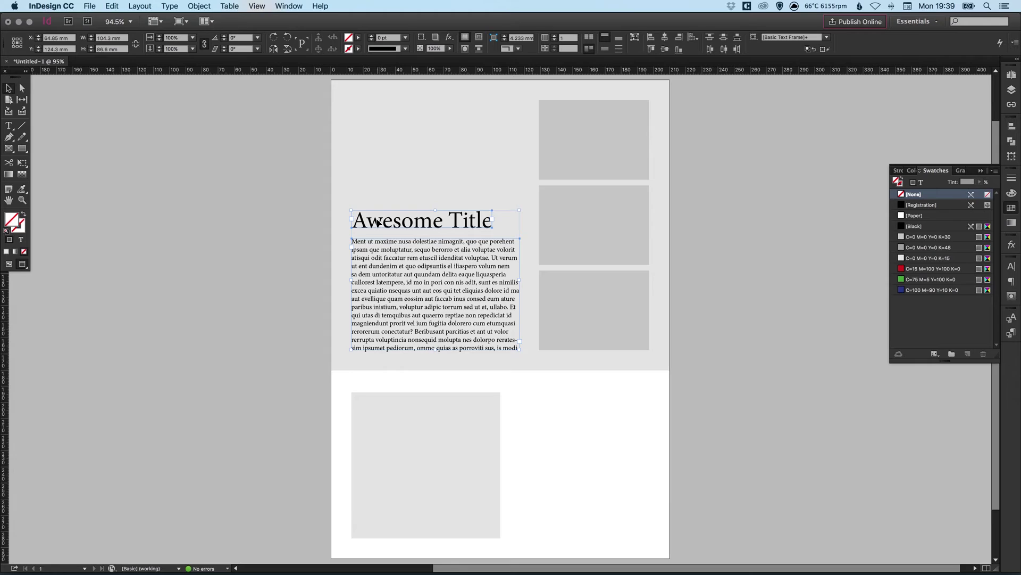
pyautogui.moveTo(377, 223); pyautogui.dragTo(550, 409)
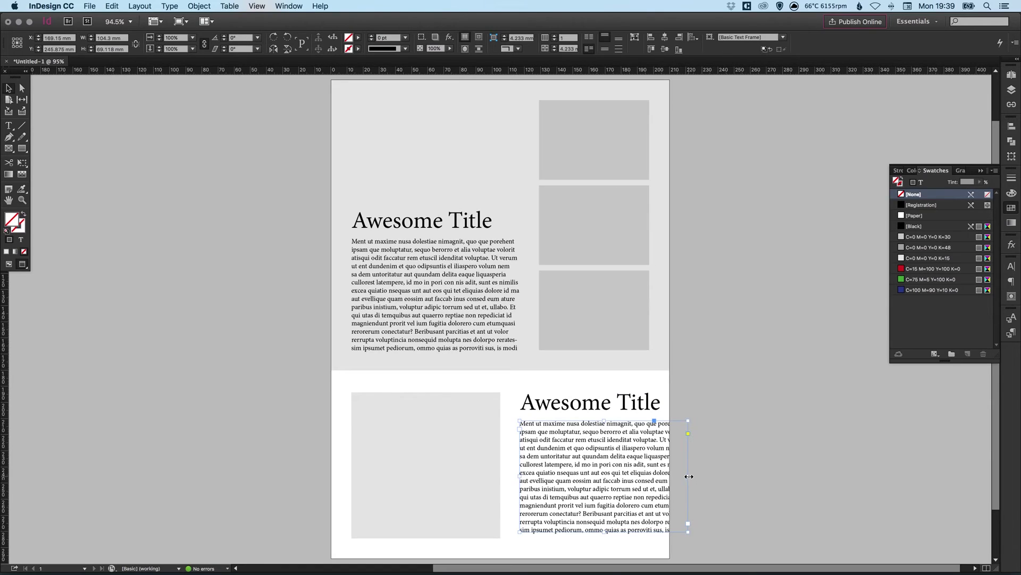
# Narrow the copied body frame to 80.3 mm and extend it down to the image's bottom.
pyautogui.moveTo(688, 477); pyautogui.dragTo(649, 479)
pyautogui.moveTo(584, 534); pyautogui.dragTo(584, 540)
pyautogui.press('w')
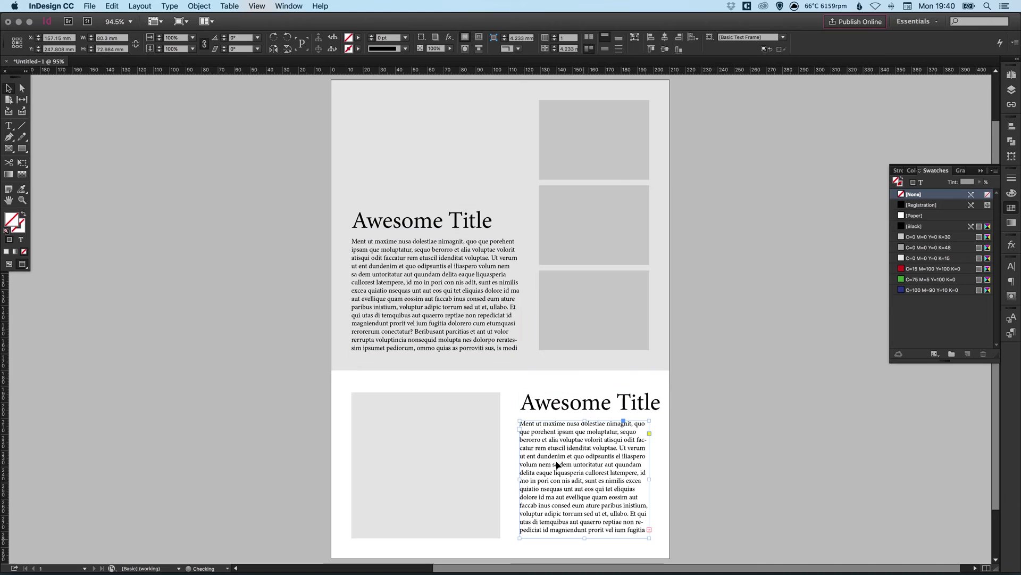
pyautogui.doubleClick(570, 457)
# Delete the copied body text and refill the frame via Type > Fill with Placeholder Text.
pyautogui.click(578, 457)
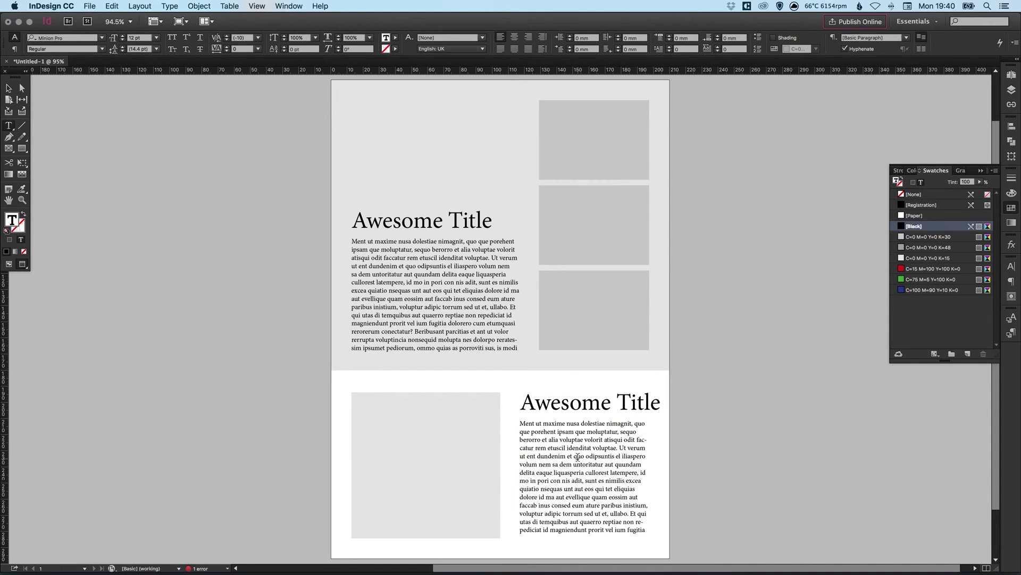
pyautogui.press('Escape')
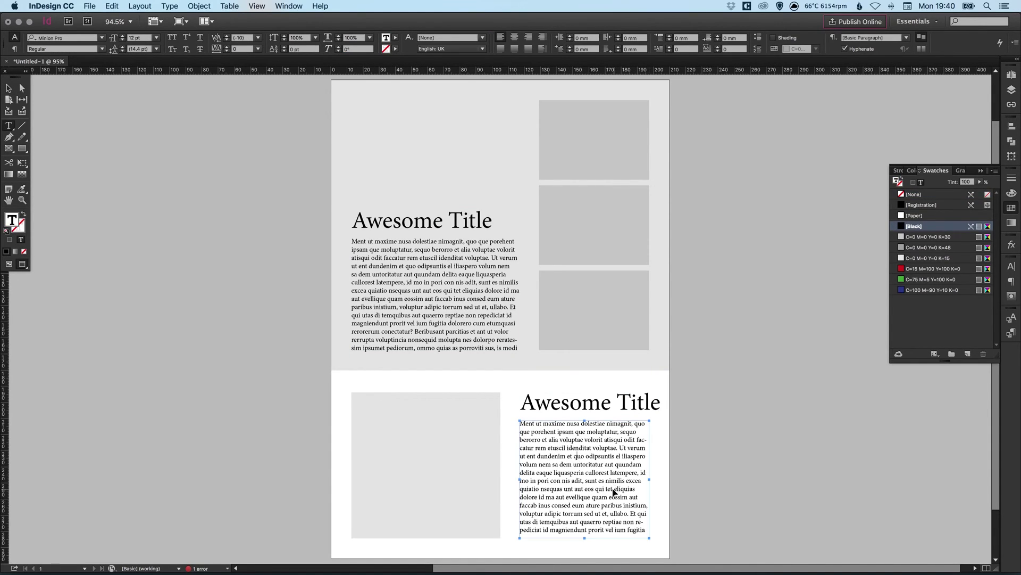
pyautogui.press('super+a')
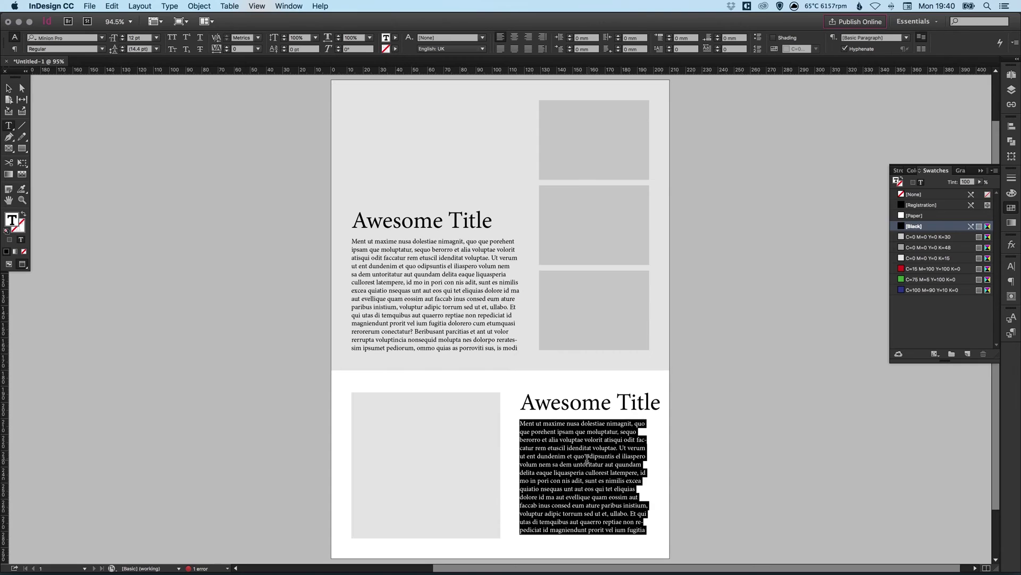
pyautogui.press('BackSpace')
pyautogui.click(170, 5)
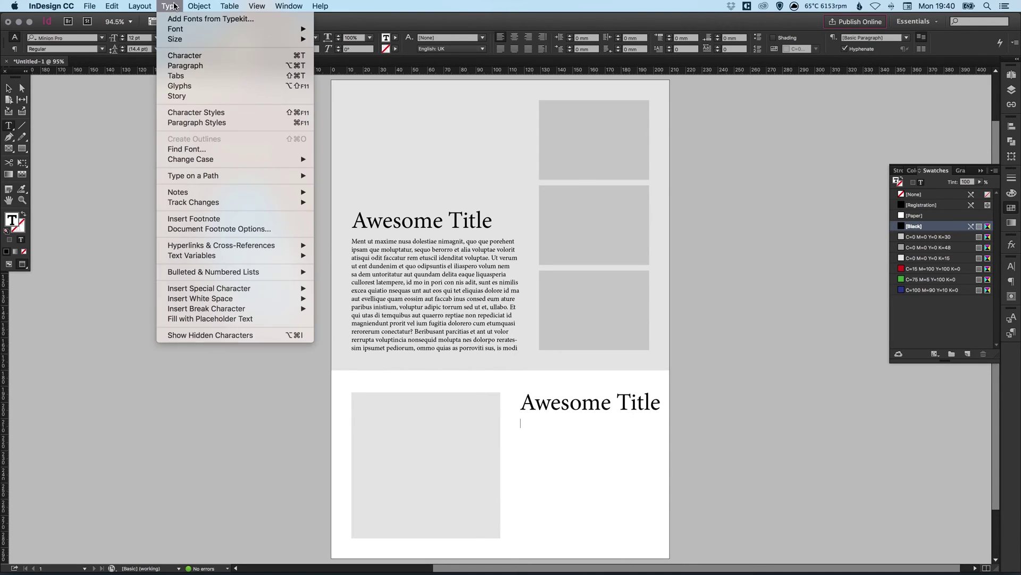
pyautogui.click(210, 318)
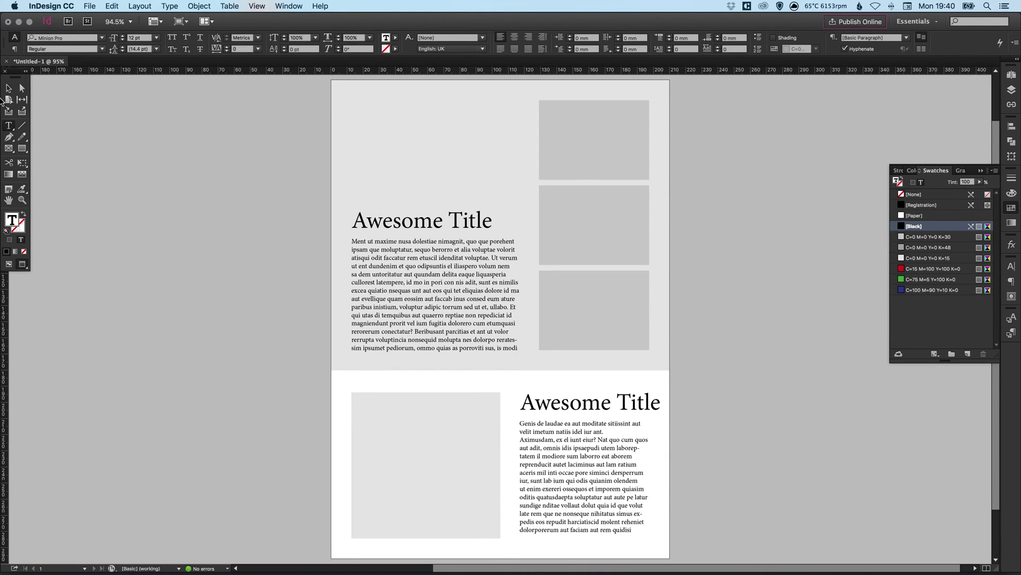
pyautogui.press('Escape')
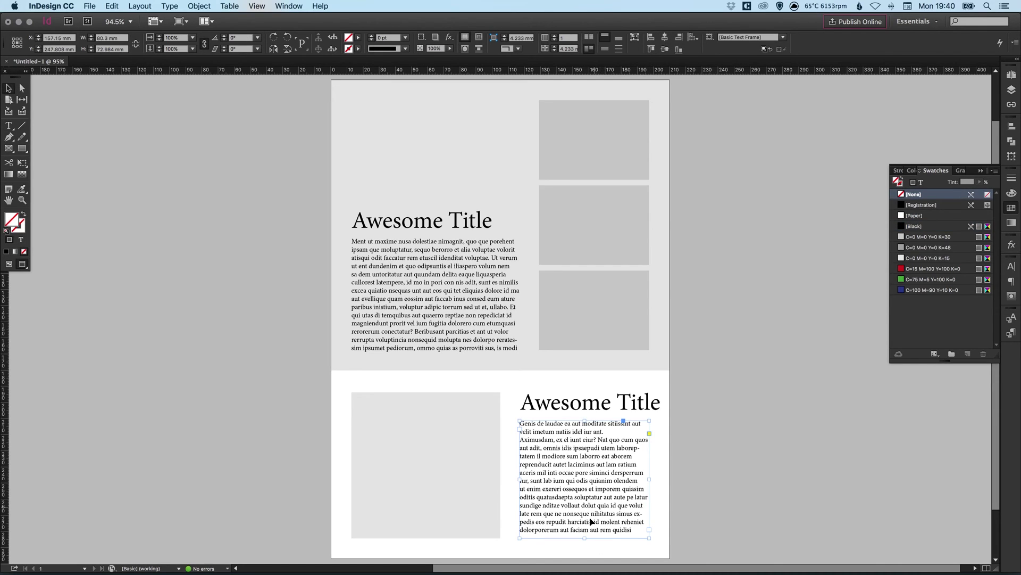
# Replace 'Awesome' with 'Short' in the lower heading, then deselect the frame.
pyautogui.doubleClick(588, 413)
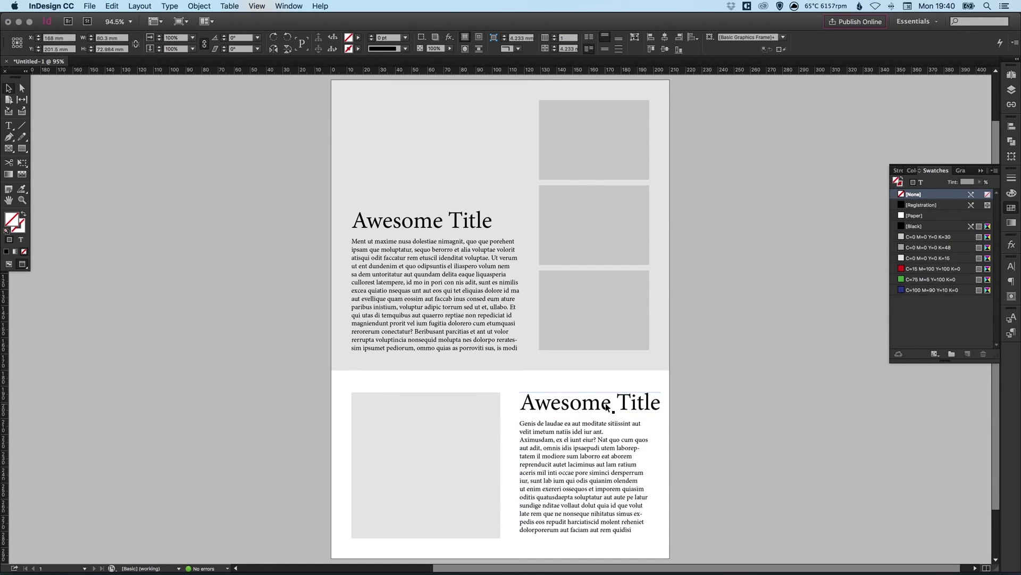
pyautogui.doubleClick(588, 413)
pyautogui.write('Short')
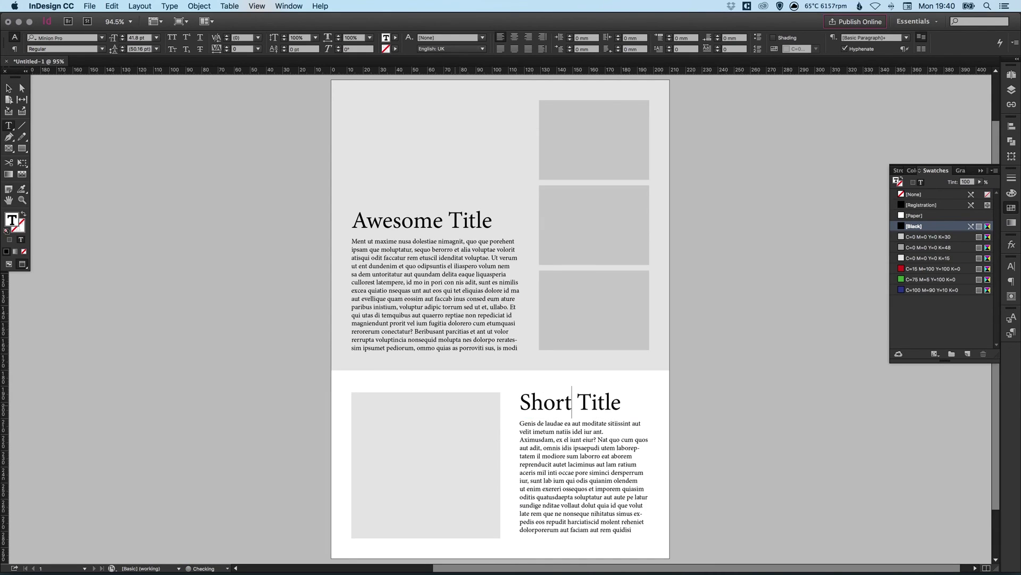
pyautogui.press('Escape')
pyautogui.click(156, 209)
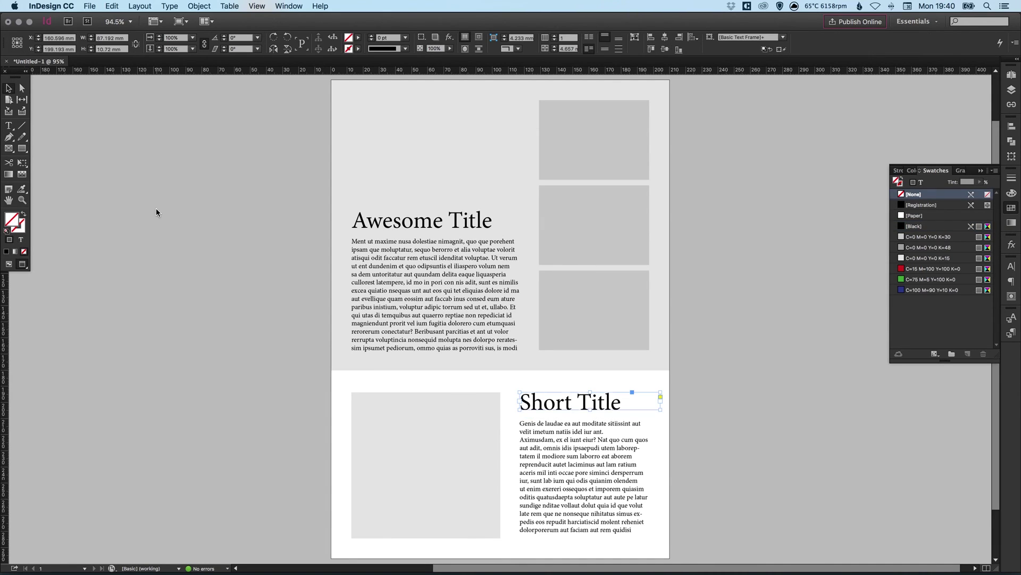